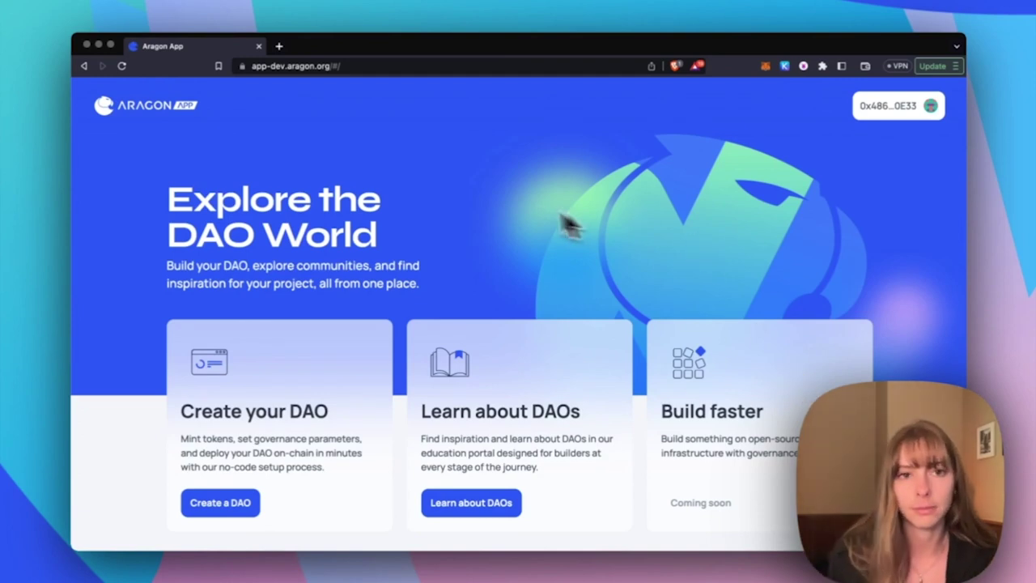
Step: Scroll down the Aragon homepage and choose Create a DAO
{"action": "scroll", "coordinate": [426, 218], "scroll_direction": "down", "scroll_amount": 5}
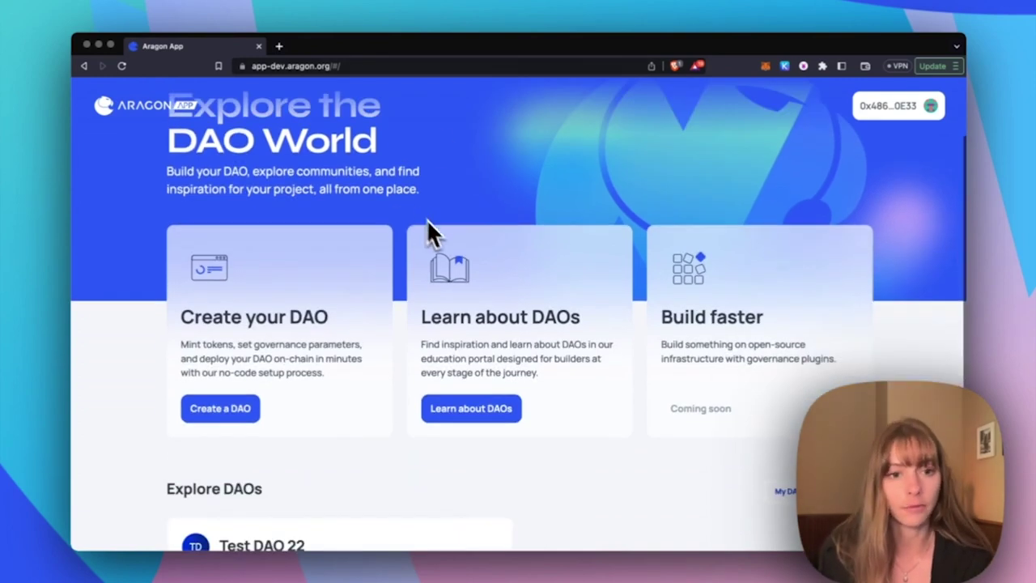
{"action": "left_click", "coordinate": [242, 374]}
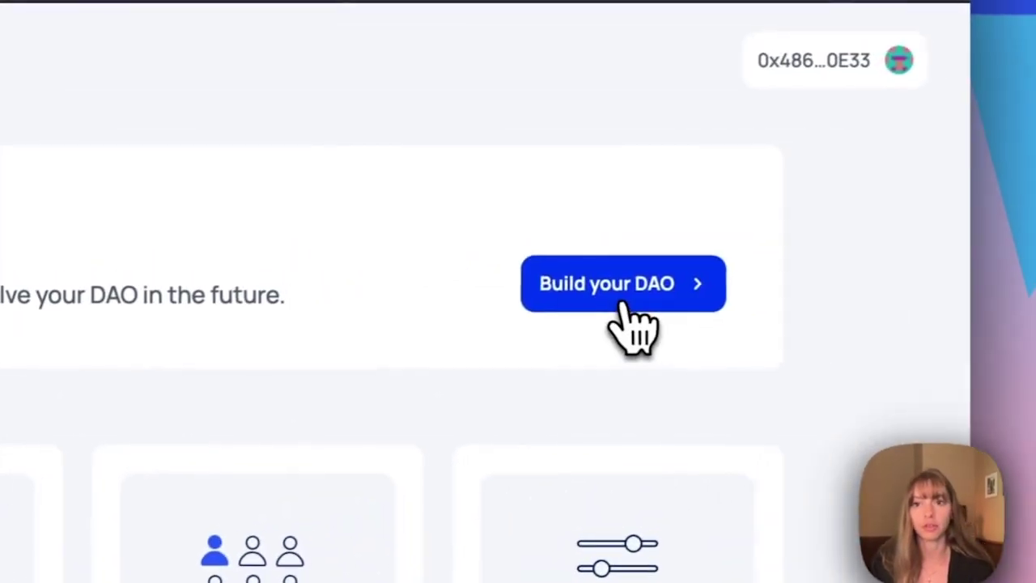
Step: Start building the DAO and select Goerli from the testnet blockchains
{"action": "left_click", "coordinate": [957, 229]}
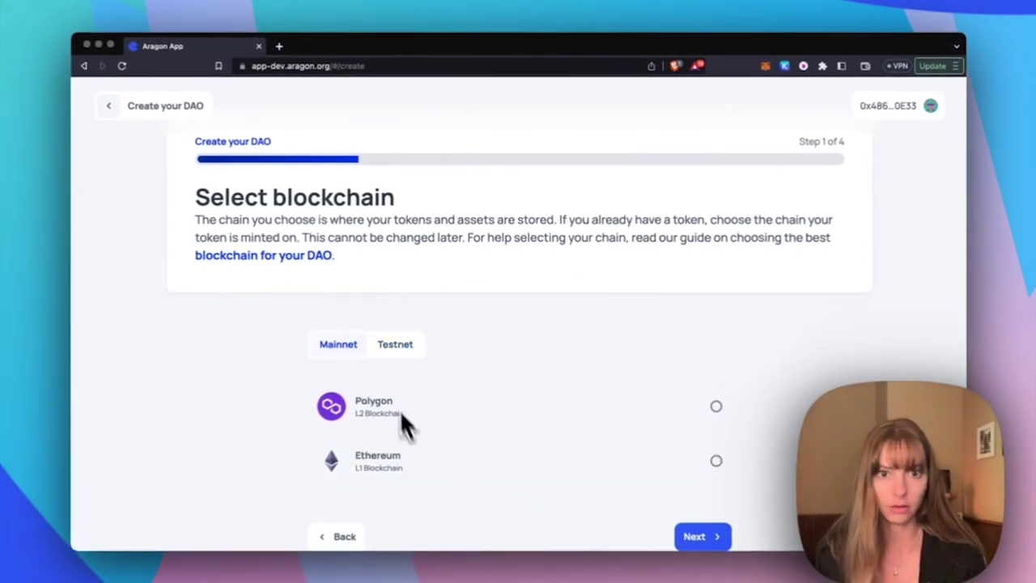
{"action": "left_click", "coordinate": [395, 346]}
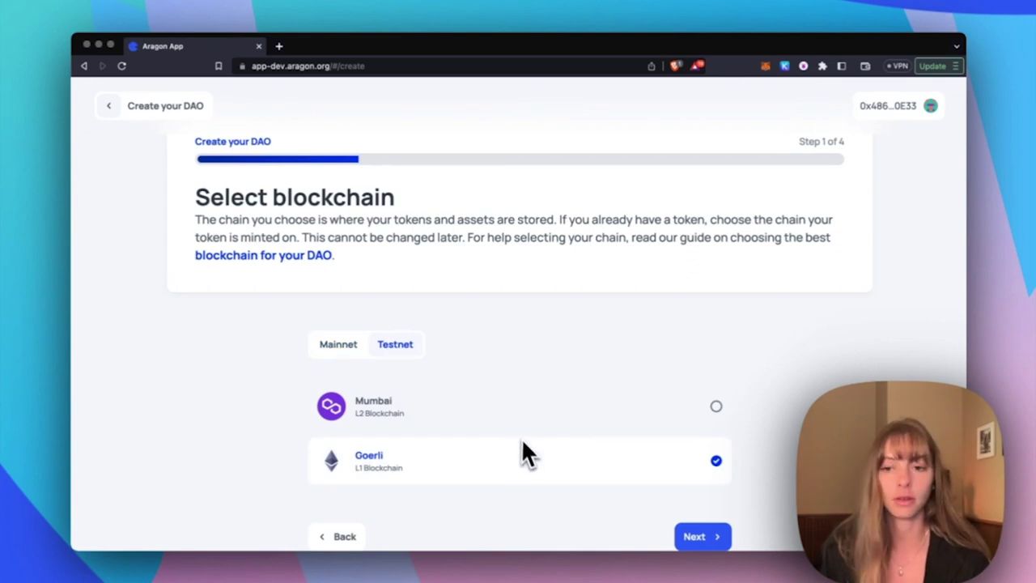
{"action": "scroll", "coordinate": [380, 486], "scroll_direction": "down", "scroll_amount": 2}
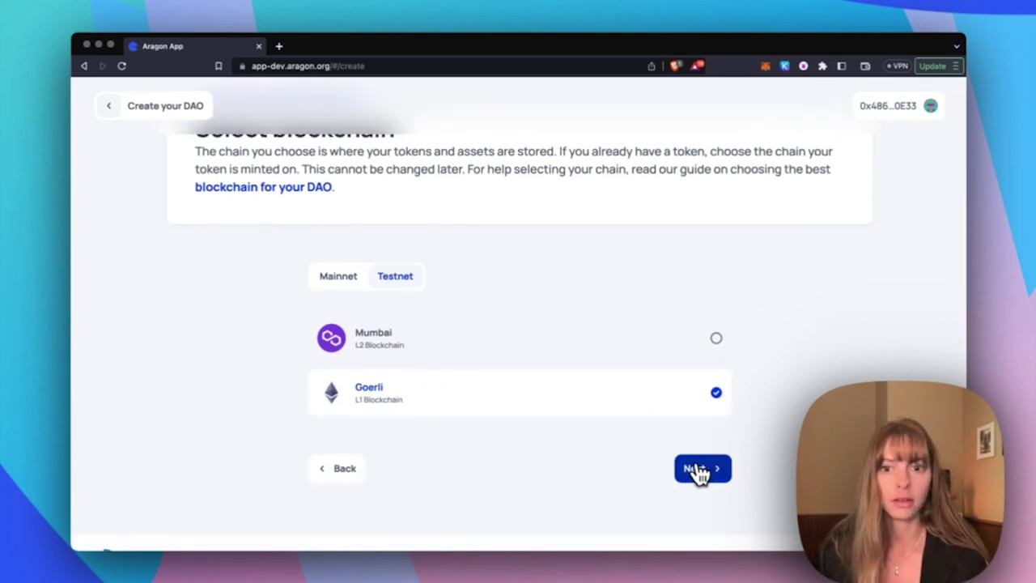
{"action": "left_click", "coordinate": [697, 471]}
Step: Enter the DAO name Mojito DAO and the ENS subdomain mojito
{"action": "scroll", "coordinate": [698, 481], "scroll_direction": "down", "scroll_amount": 4}
{"action": "left_click", "coordinate": [462, 245]}
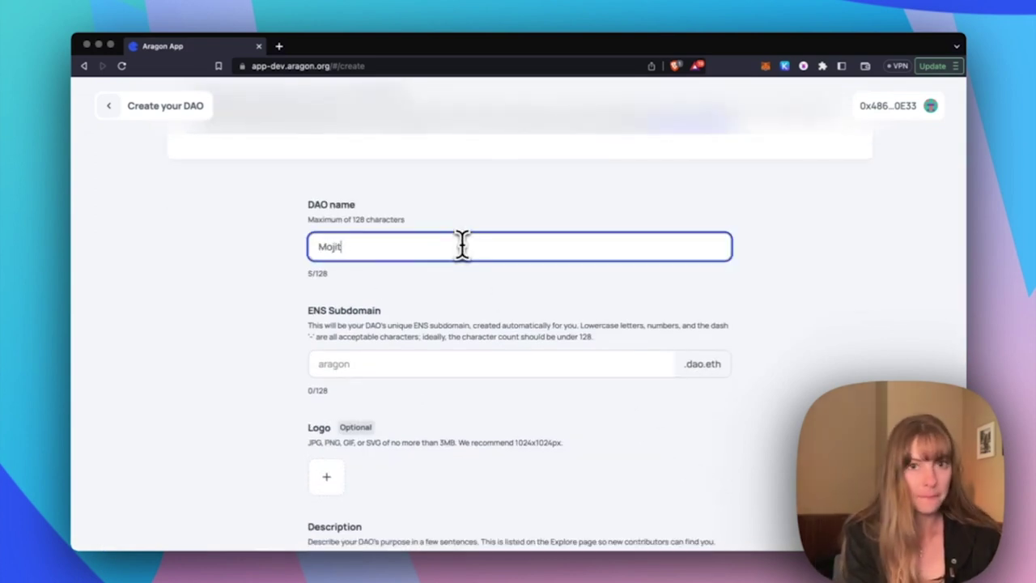
{"action": "left_click", "coordinate": [459, 366]}
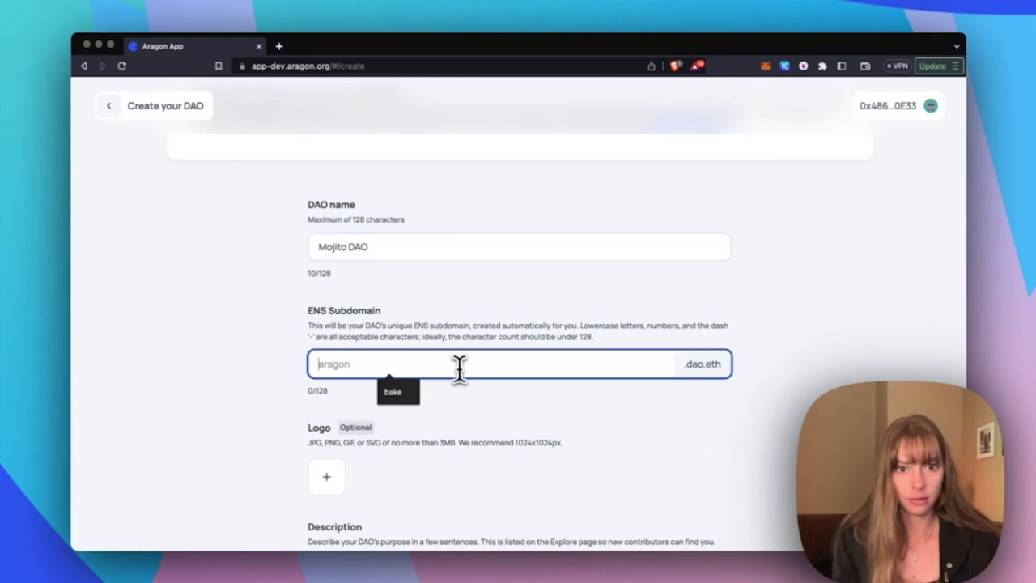
{"action": "type", "text": "mojito"}
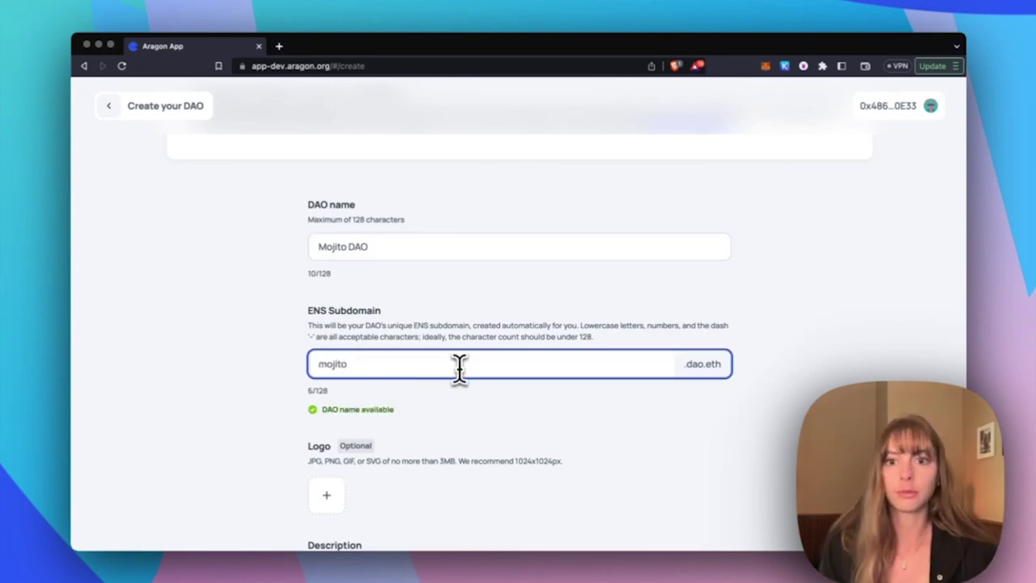
Step: Upload a logo and write the DAO description
{"action": "scroll", "coordinate": [490, 420], "scroll_direction": "down", "scroll_amount": 2}
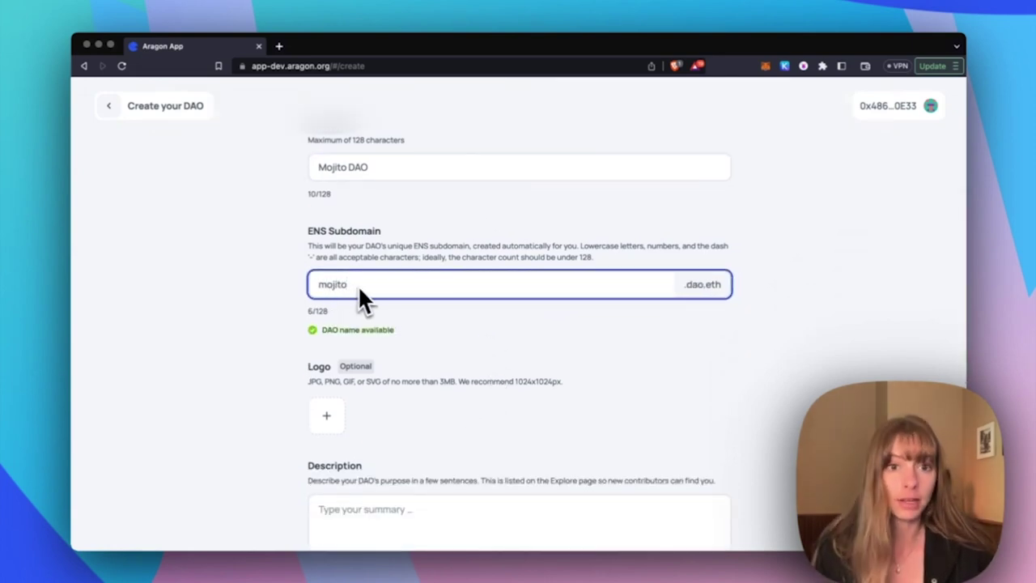
{"action": "scroll", "coordinate": [361, 299], "scroll_direction": "down", "scroll_amount": 2}
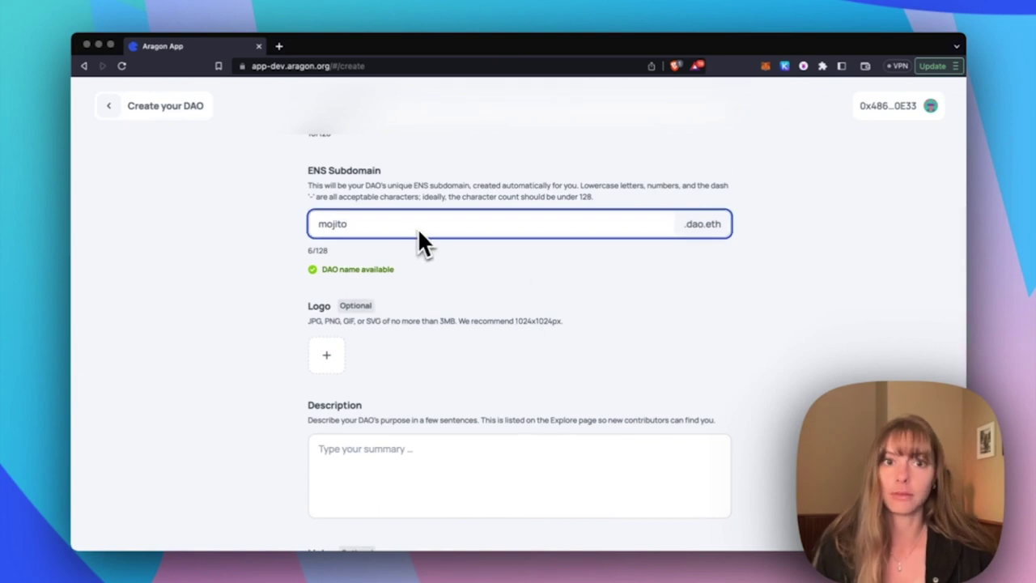
{"action": "scroll", "coordinate": [408, 227], "scroll_direction": "down", "scroll_amount": 1}
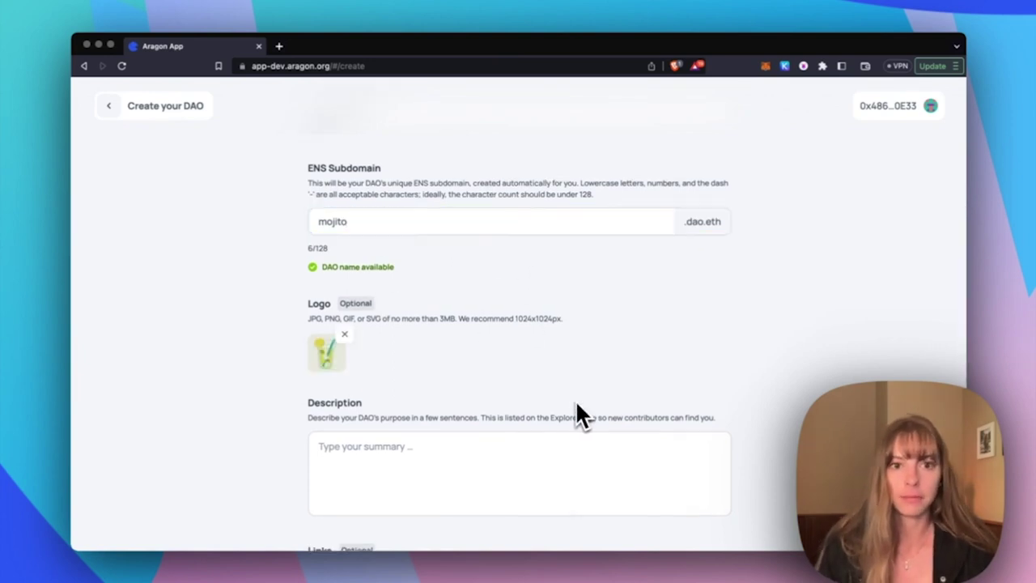
{"action": "scroll", "coordinate": [574, 399], "scroll_direction": "down", "scroll_amount": 2}
{"action": "left_click", "coordinate": [451, 408]}
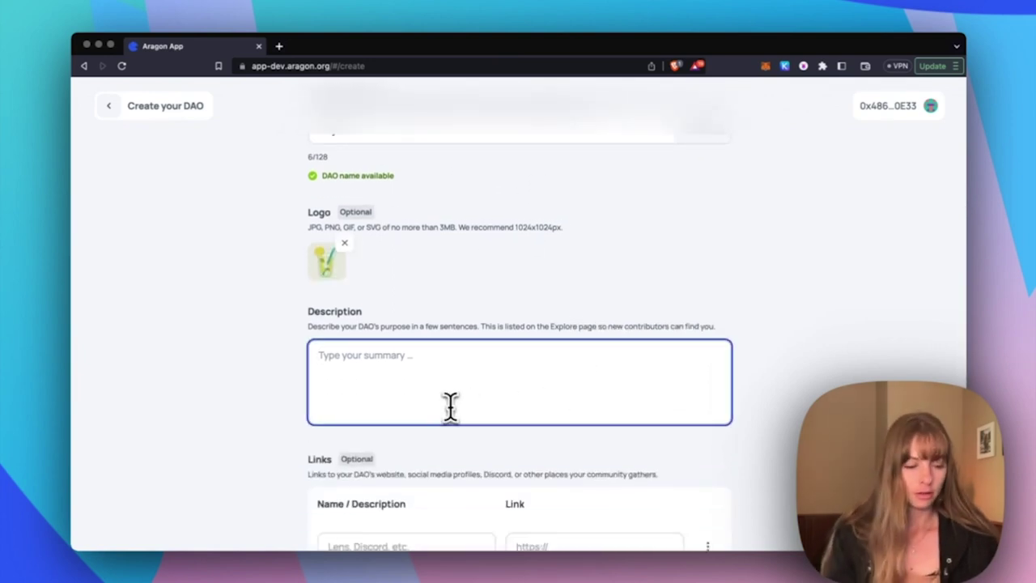
{"action": "scroll", "coordinate": [450, 408], "scroll_direction": "down", "scroll_amount": 4}
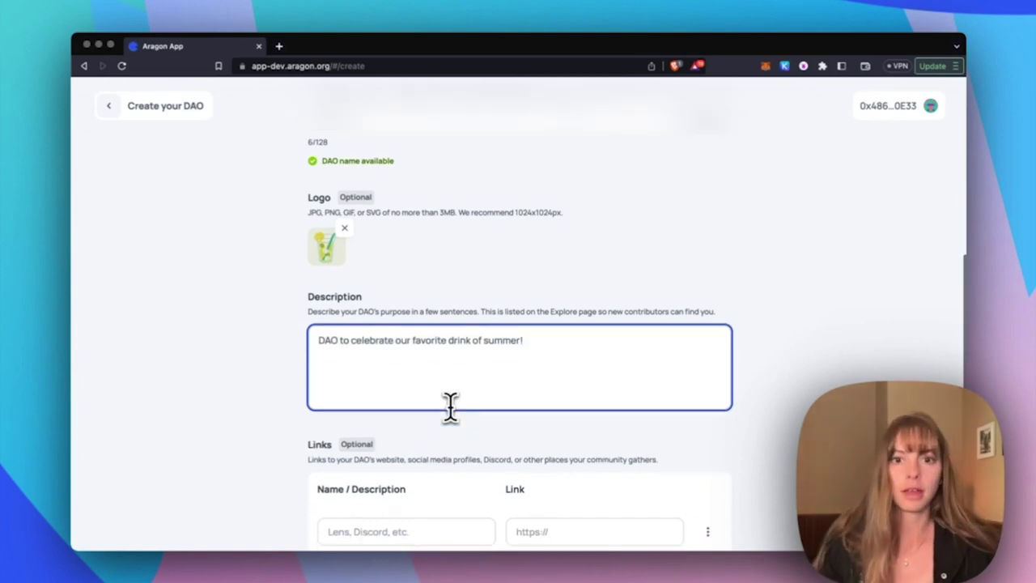
{"action": "scroll", "coordinate": [474, 407], "scroll_direction": "down", "scroll_amount": 2}
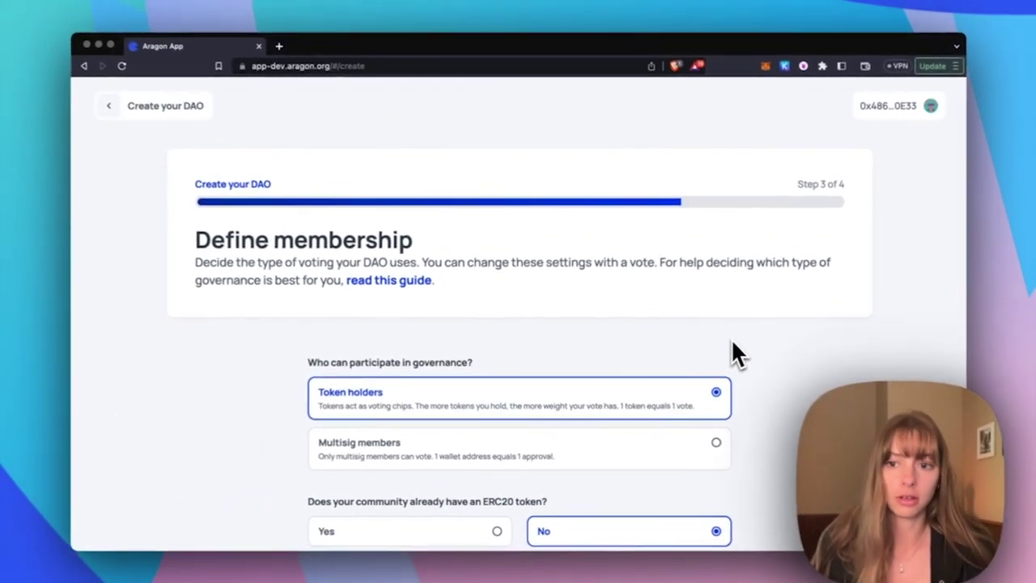
Step: Keep Token holders membership, answer Yes to an existing ERC20 token, and select Contract address
{"action": "scroll", "coordinate": [688, 364], "scroll_direction": "down", "scroll_amount": 1}
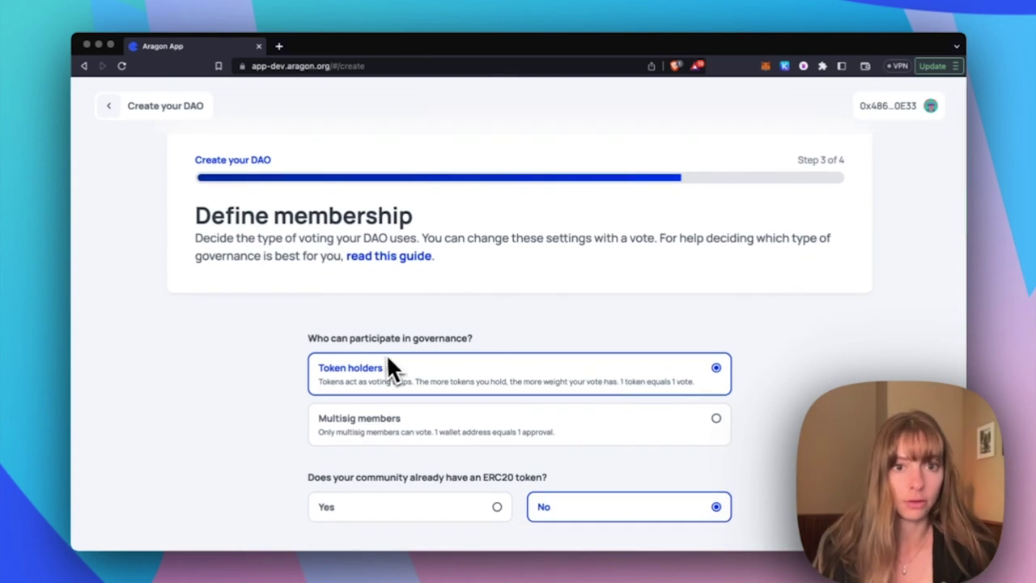
{"action": "scroll", "coordinate": [375, 394], "scroll_direction": "down", "scroll_amount": 3}
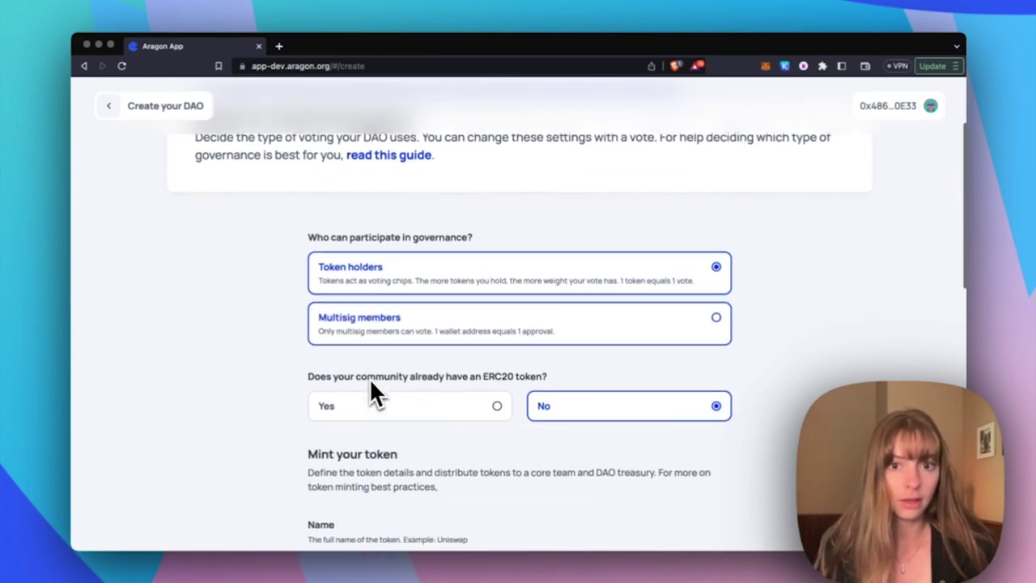
{"action": "left_click", "coordinate": [392, 402]}
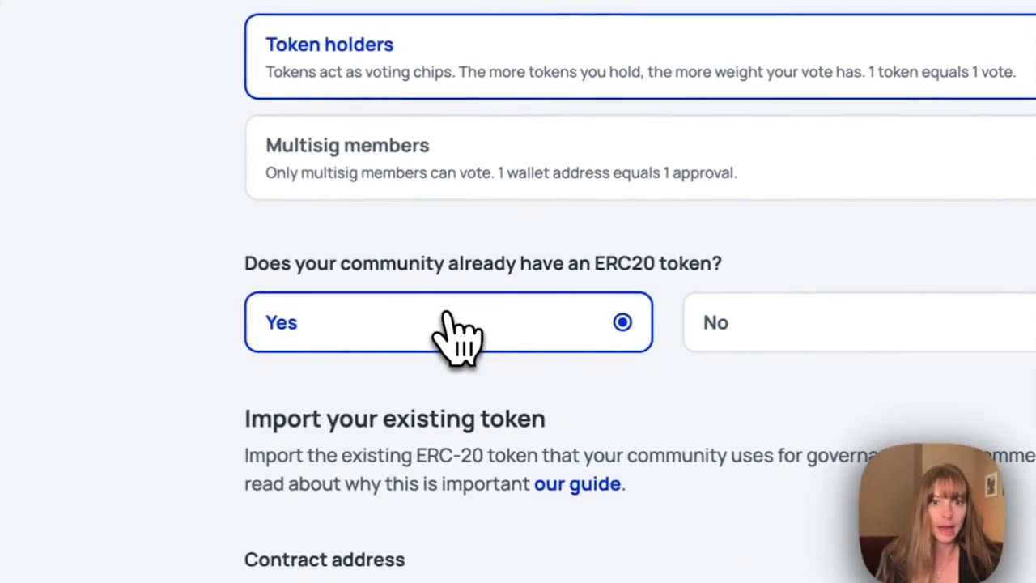
{"action": "scroll", "coordinate": [567, 319], "scroll_direction": "down", "scroll_amount": 1}
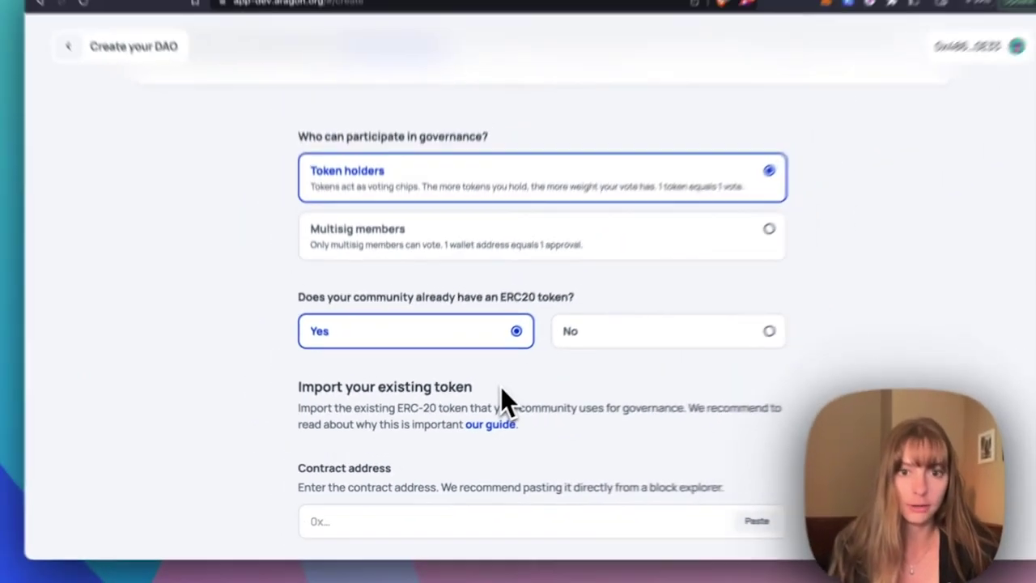
{"action": "scroll", "coordinate": [484, 401], "scroll_direction": "down", "scroll_amount": 2}
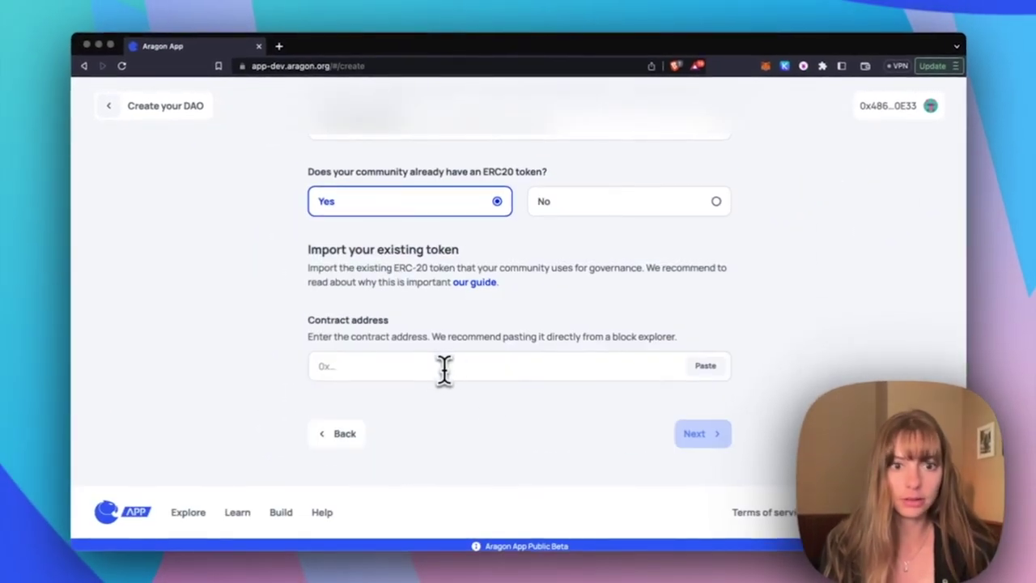
{"action": "left_click", "coordinate": [445, 371]}
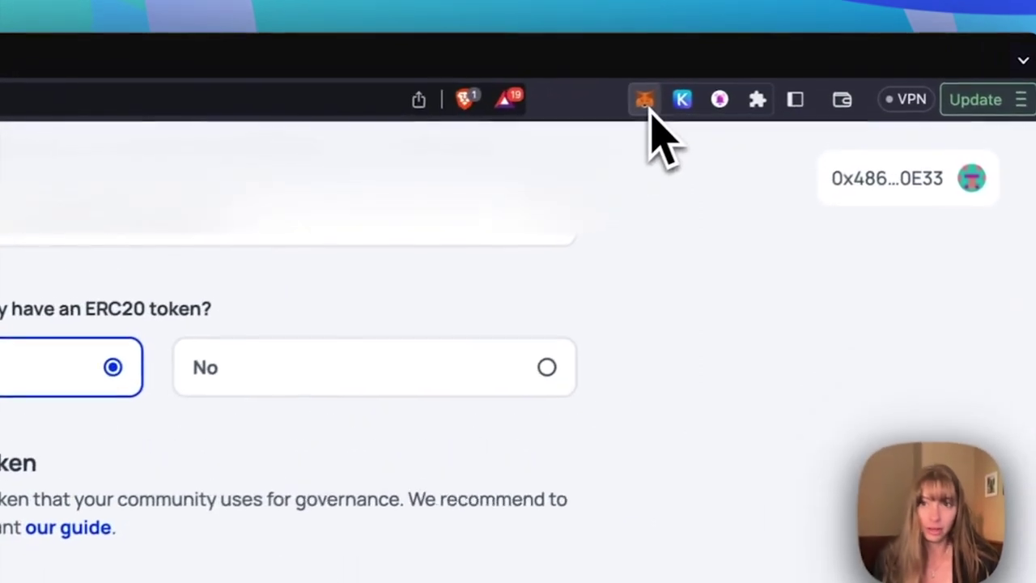
Step: View MetaMask's YRT token asset on Goerli Etherscan
{"action": "left_click", "coordinate": [766, 66]}
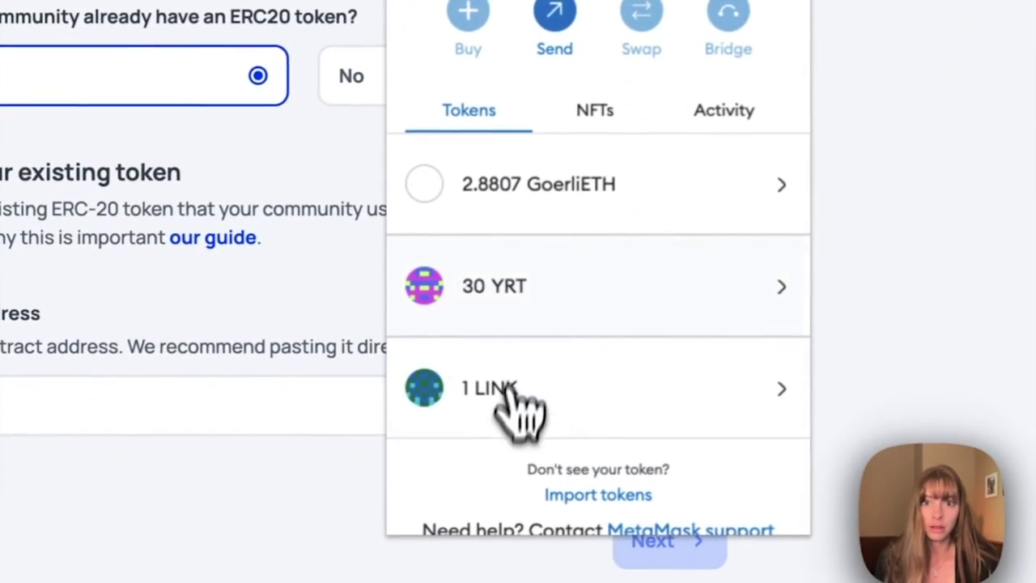
{"action": "left_click", "coordinate": [542, 320]}
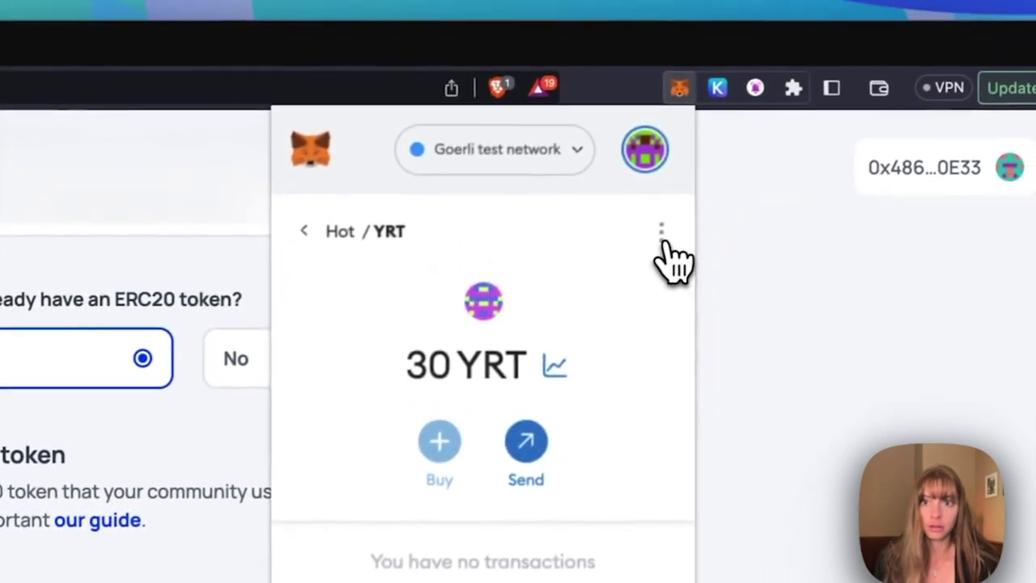
{"action": "left_click", "coordinate": [662, 237]}
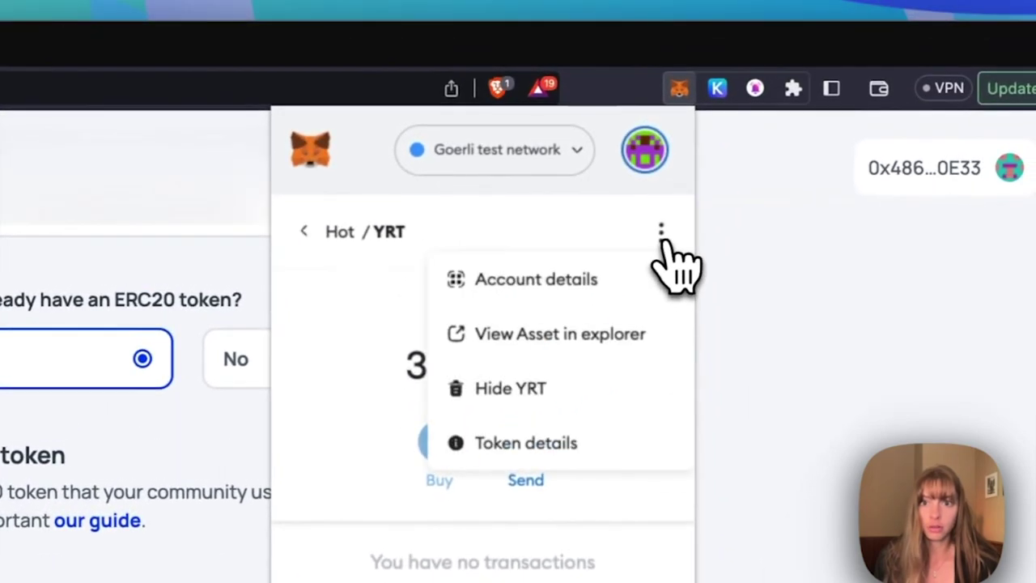
{"action": "left_click", "coordinate": [578, 340]}
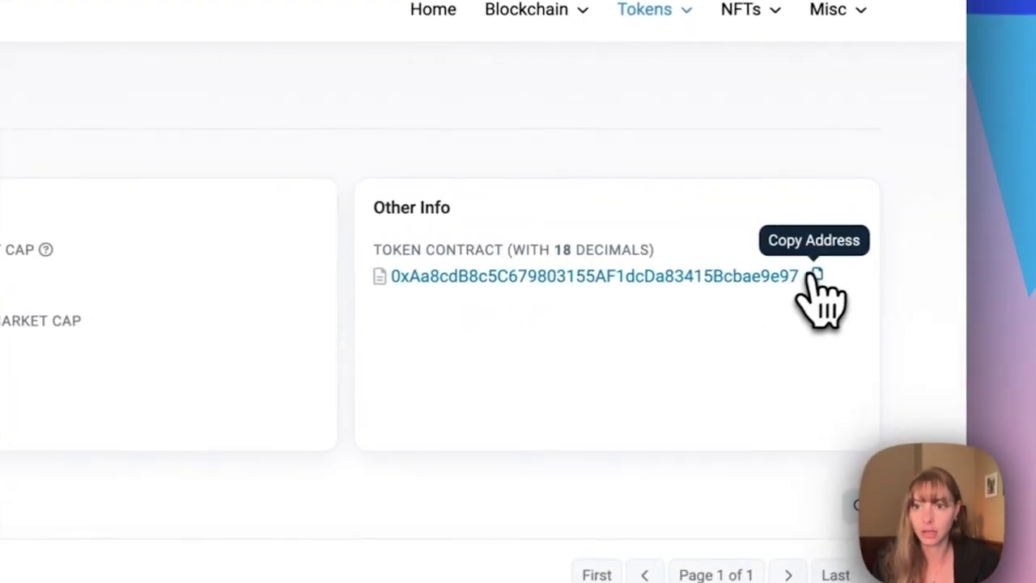
Step: Copy the Yoori token (YRT) contract address from Etherscan
{"action": "left_click", "coordinate": [817, 276]}
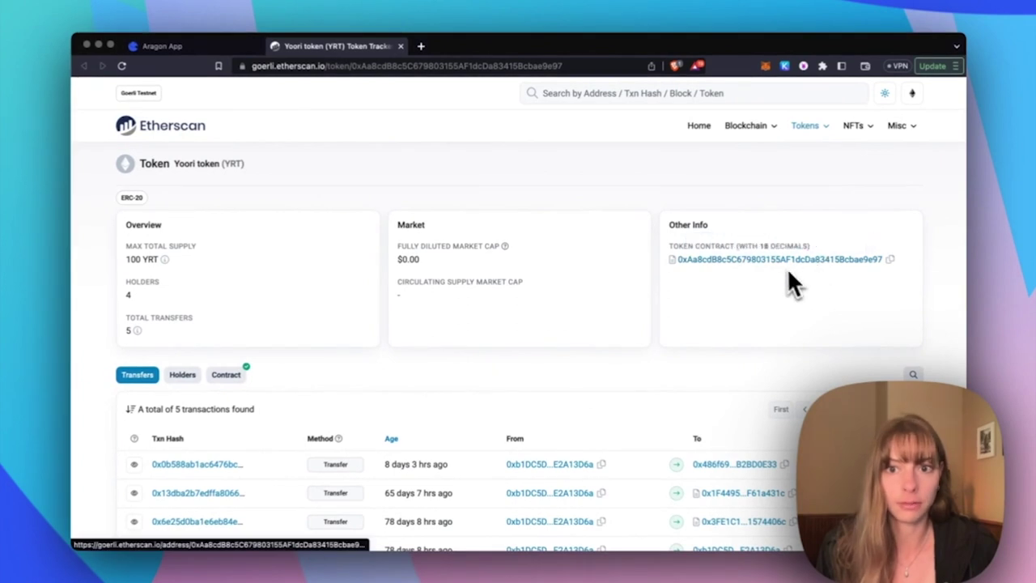
{"action": "scroll", "coordinate": [425, 228], "scroll_direction": "down", "scroll_amount": 1}
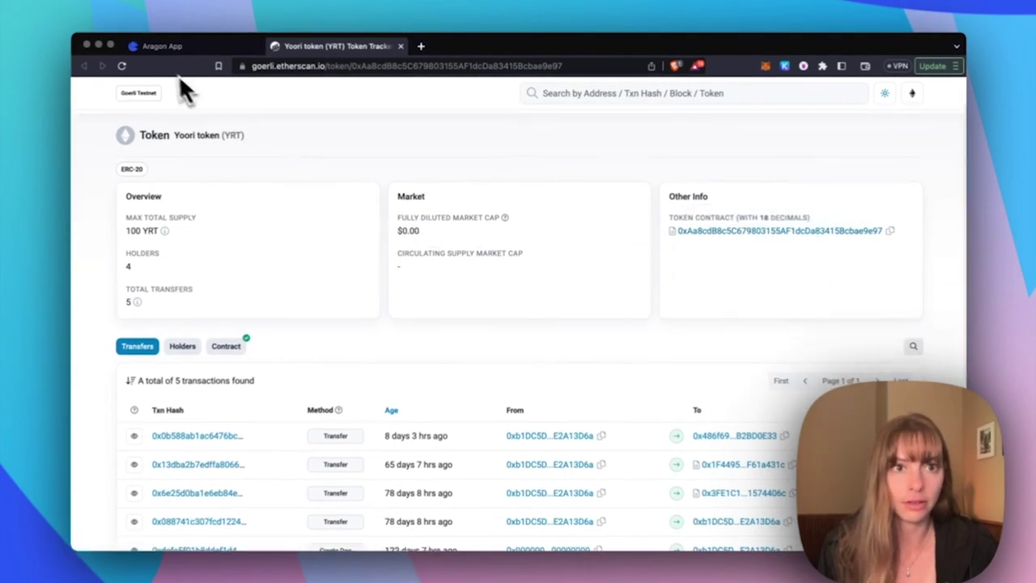
Step: Paste the YRT contract address into Contract address and verify it shows as Supported token
{"action": "left_click", "coordinate": [159, 54]}
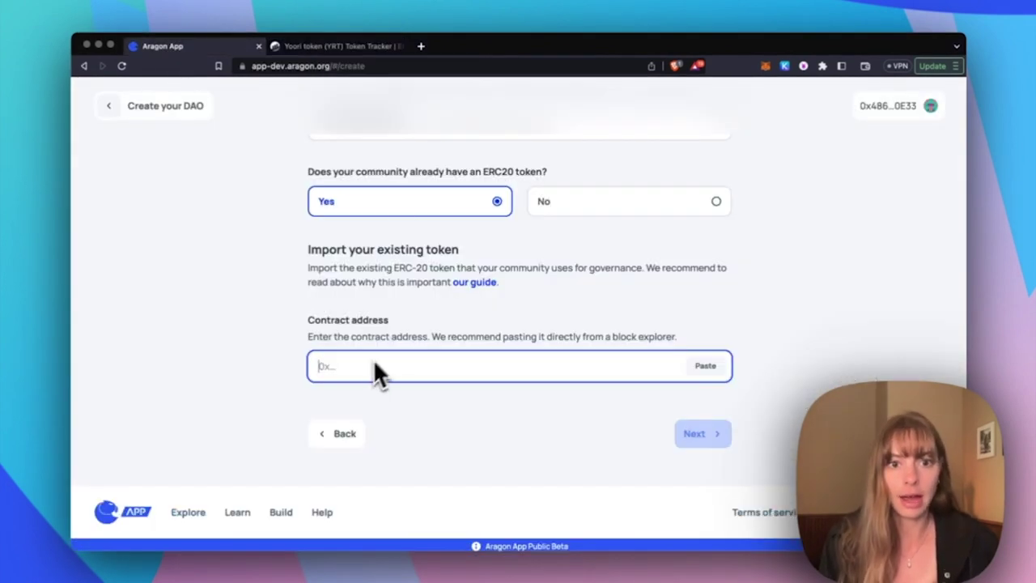
{"action": "key", "text": "super+v"}
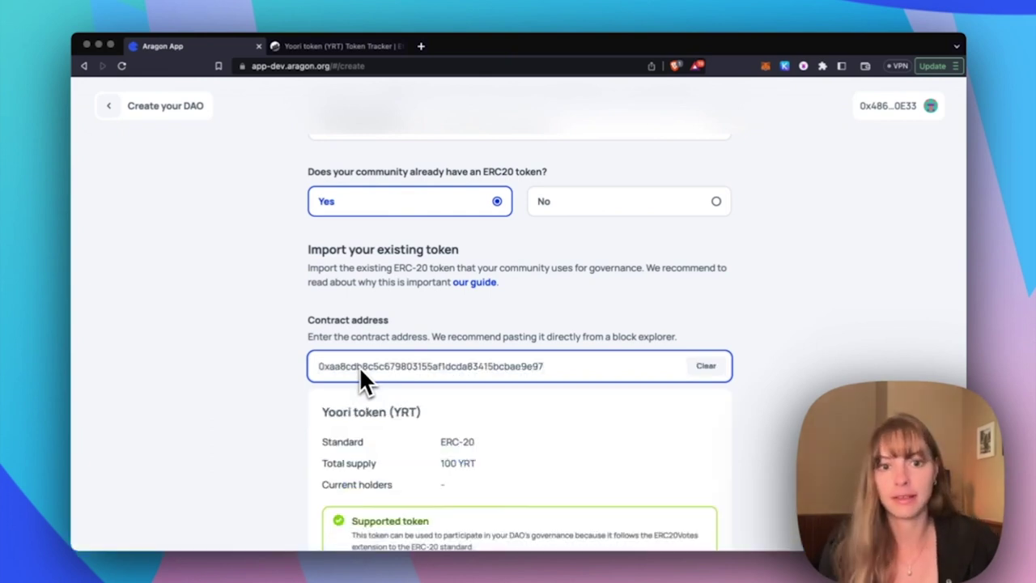
{"action": "scroll", "coordinate": [407, 409], "scroll_direction": "down", "scroll_amount": 1}
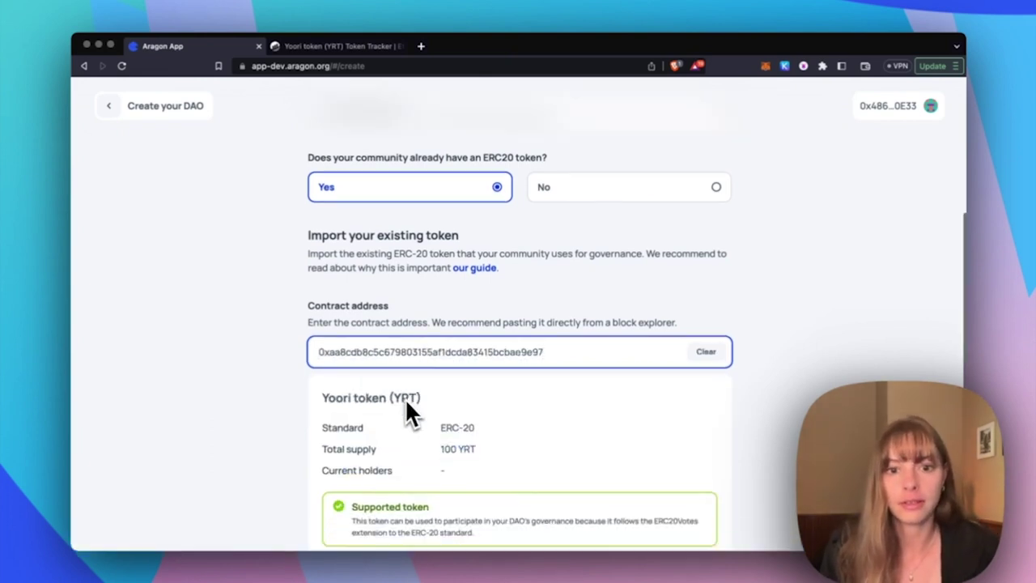
{"action": "scroll", "coordinate": [413, 417], "scroll_direction": "down", "scroll_amount": 3}
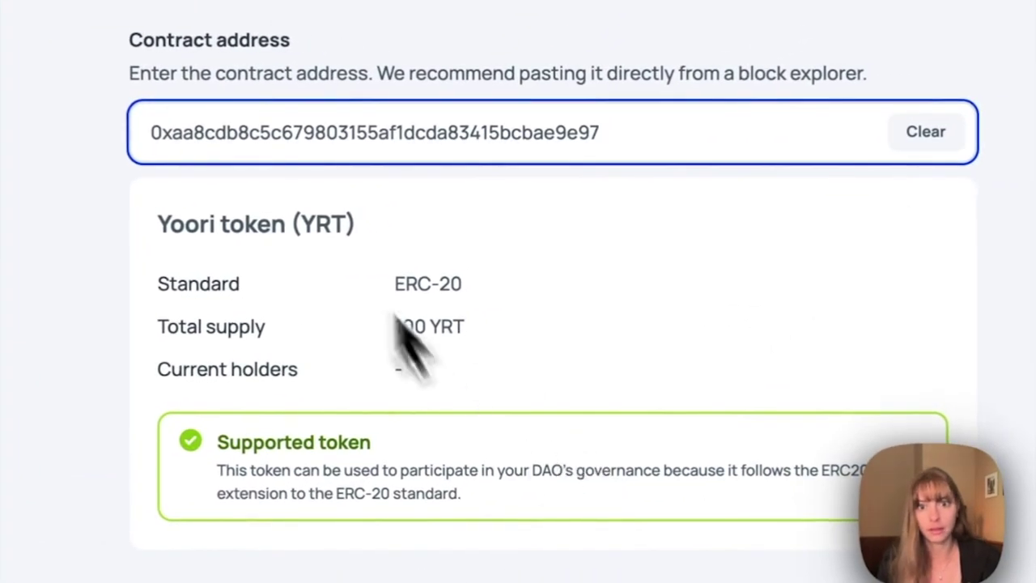
{"action": "scroll", "coordinate": [542, 380], "scroll_direction": "down", "scroll_amount": 3}
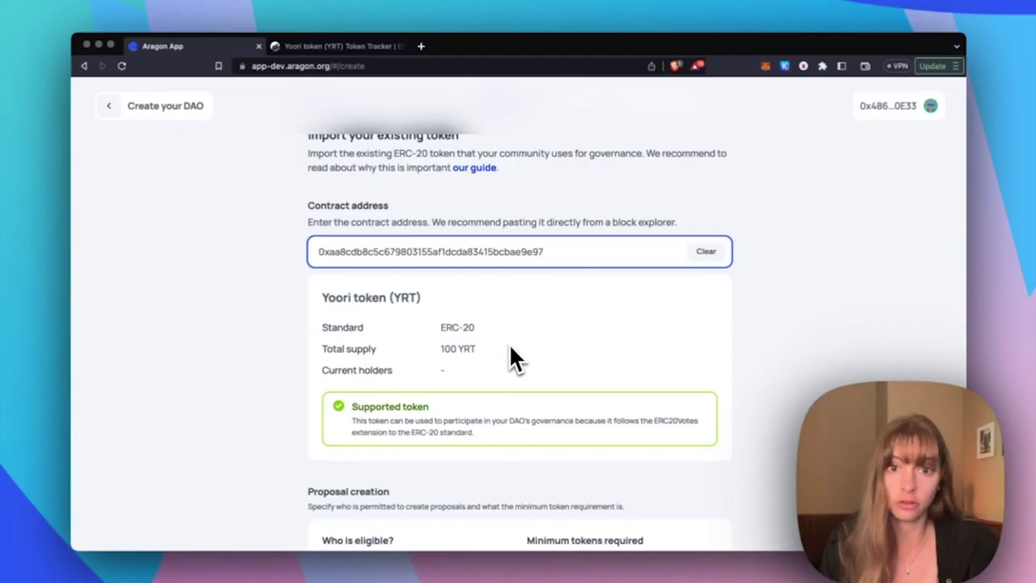
{"action": "scroll", "coordinate": [511, 349], "scroll_direction": "down", "scroll_amount": 3}
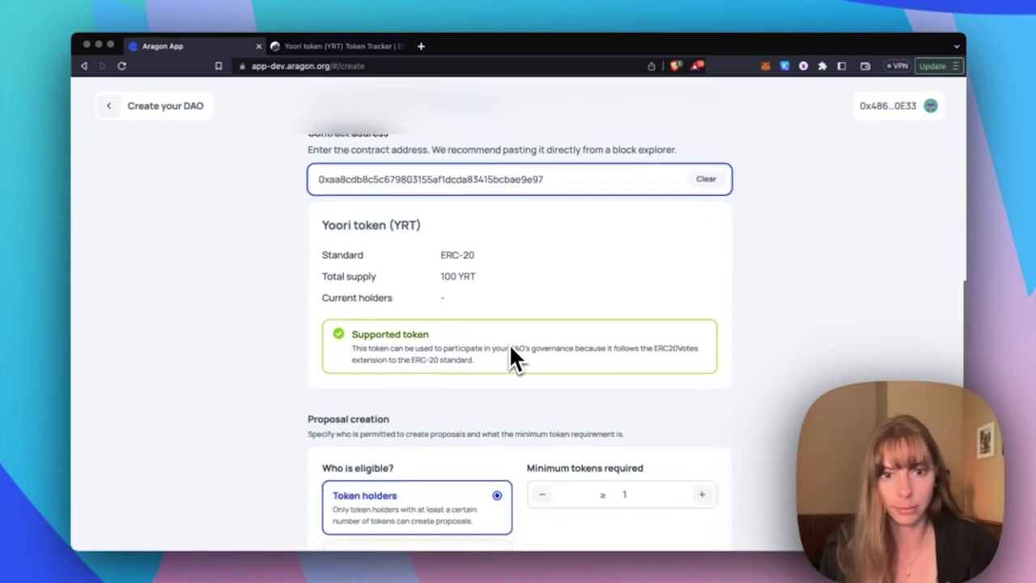
{"action": "scroll", "coordinate": [513, 356], "scroll_direction": "down", "scroll_amount": 3}
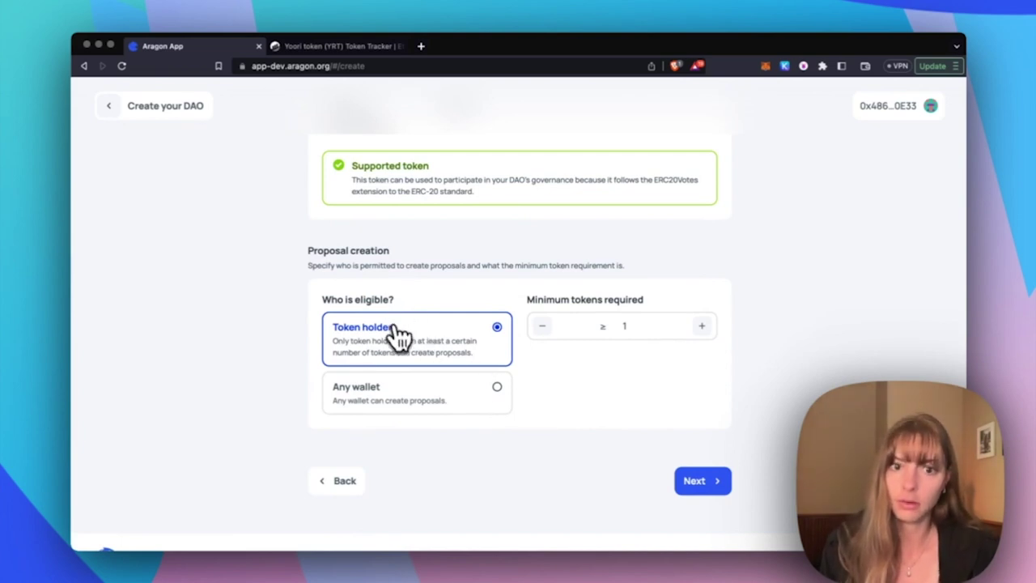
Step: Limit proposal creation to token holders with at least 1 token and go to governance settings
{"action": "left_click", "coordinate": [451, 402]}
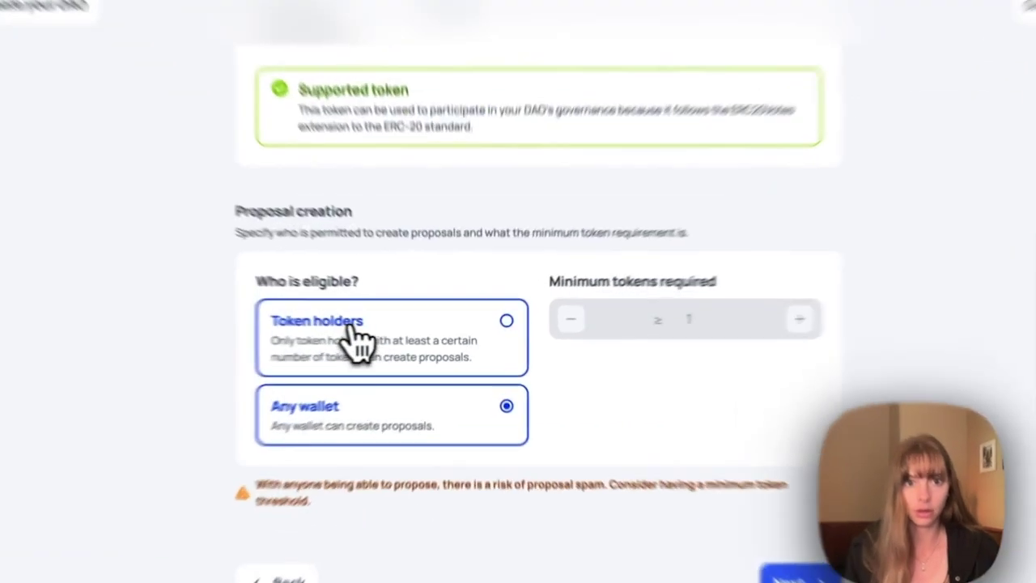
{"action": "left_click", "coordinate": [388, 331]}
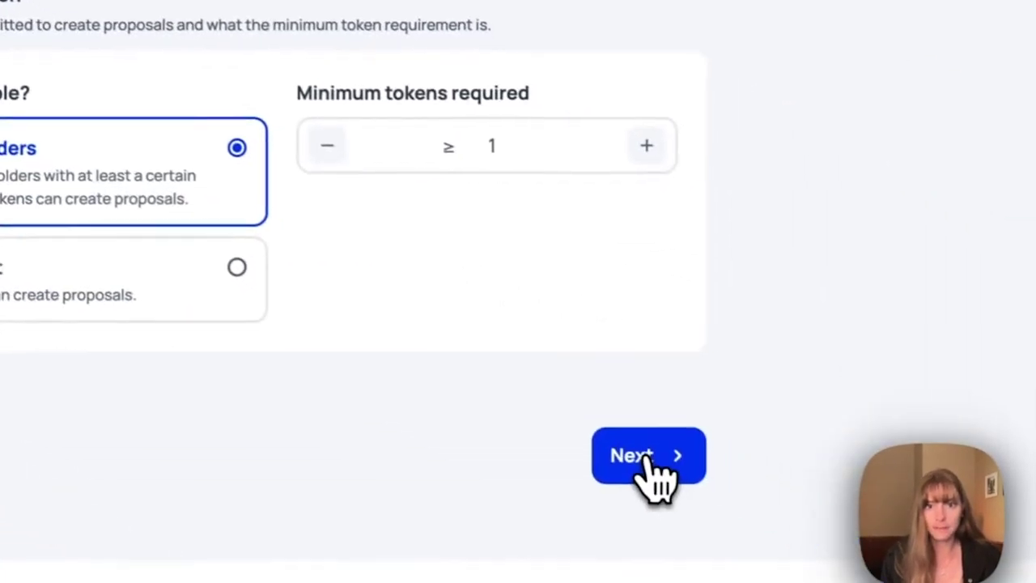
{"action": "left_click", "coordinate": [711, 491]}
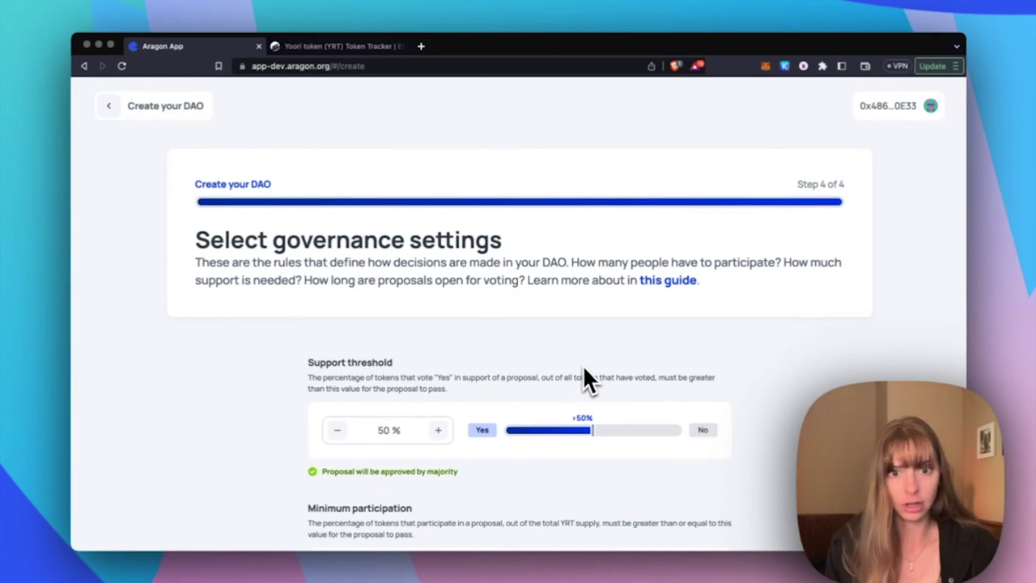
Step: Set Minimum participation to 10%, keeping 50% support threshold and 1-day minimum duration
{"action": "scroll", "coordinate": [567, 387], "scroll_direction": "down", "scroll_amount": 1}
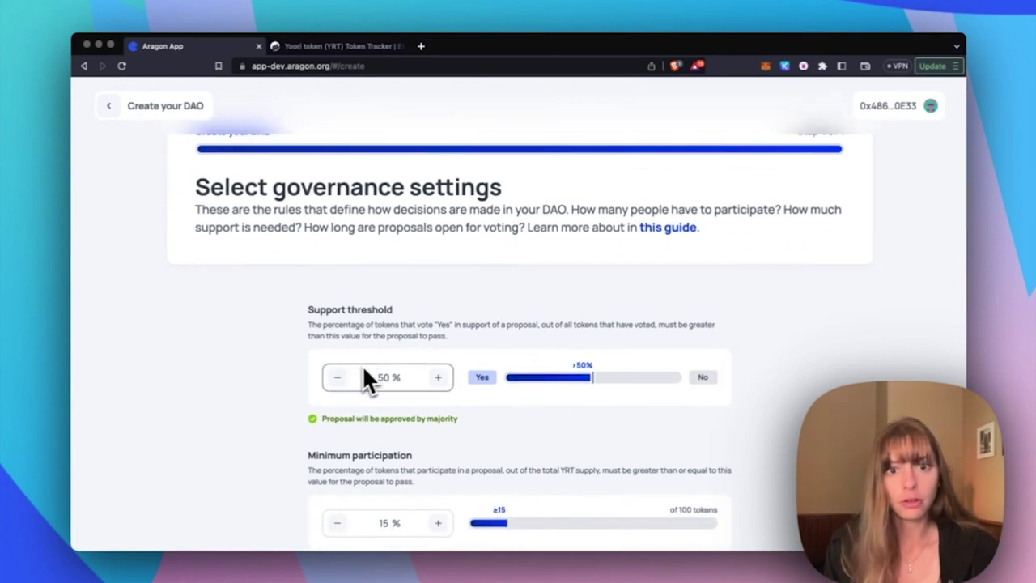
{"action": "scroll", "coordinate": [600, 380], "scroll_direction": "down", "scroll_amount": 1}
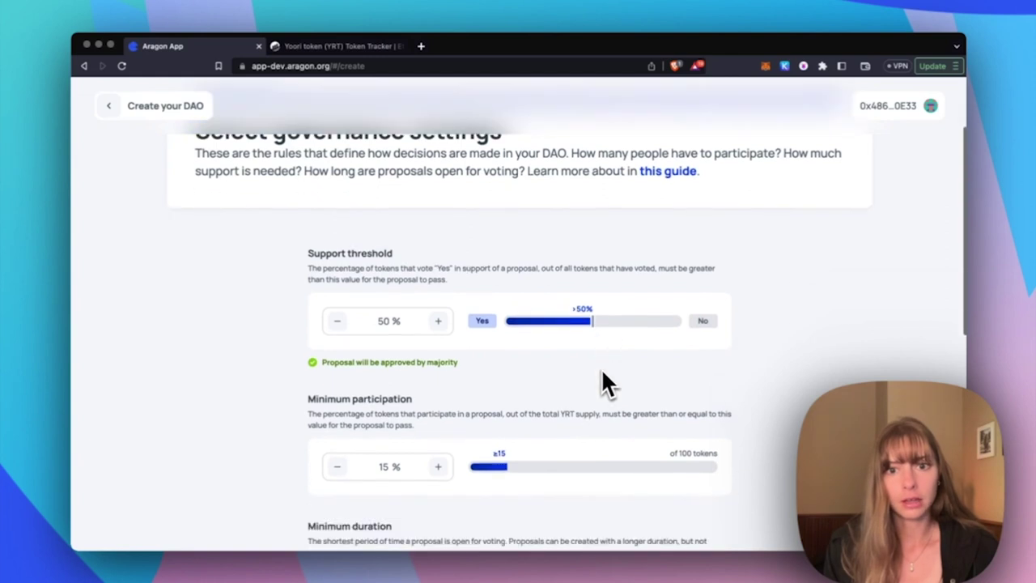
{"action": "scroll", "coordinate": [571, 359], "scroll_direction": "down", "scroll_amount": 1}
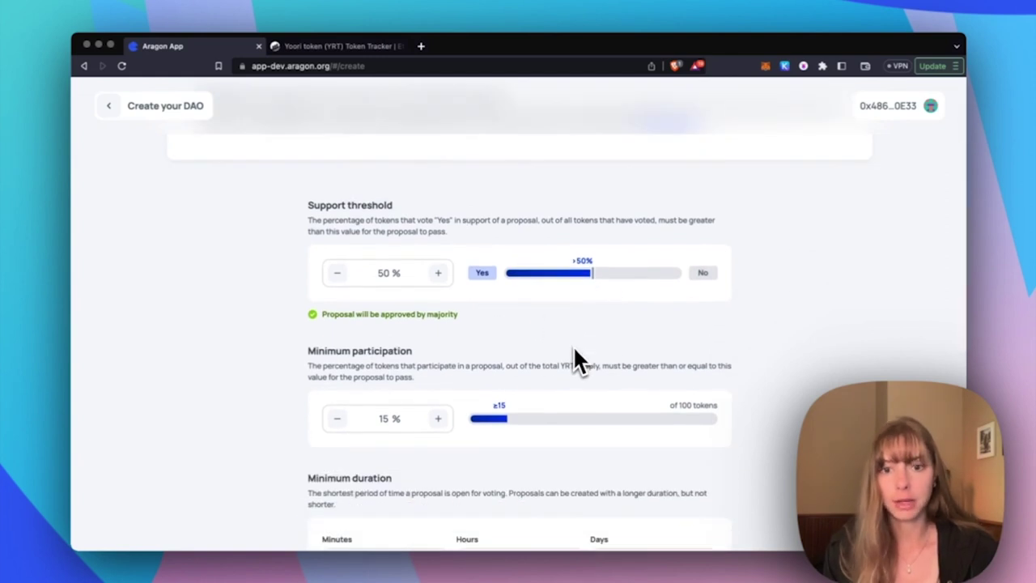
{"action": "scroll", "coordinate": [573, 354], "scroll_direction": "down", "scroll_amount": 2}
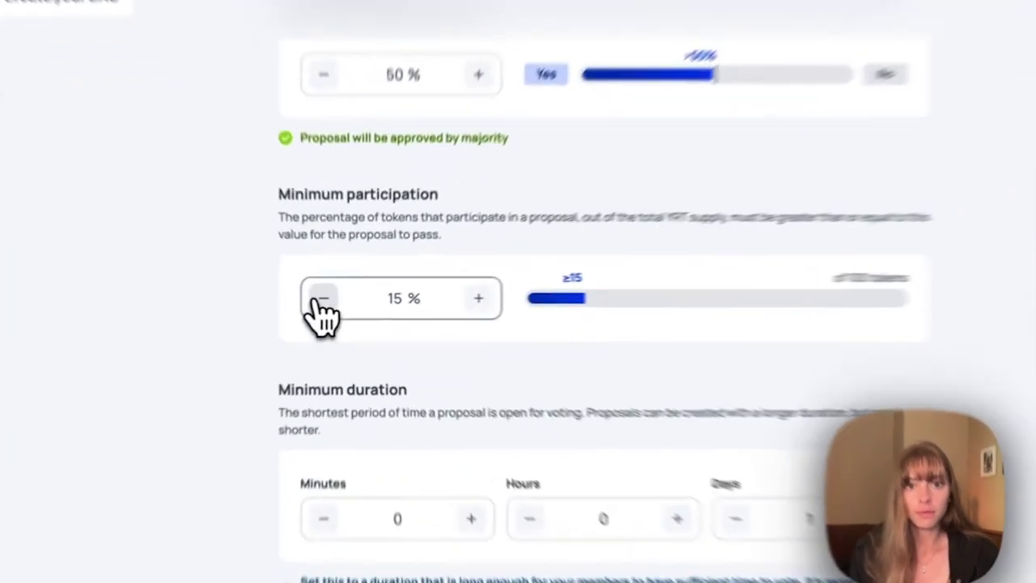
{"action": "double_click", "coordinate": [336, 303]}
{"action": "left_click", "coordinate": [438, 302]}
{"action": "left_click", "coordinate": [513, 294]}
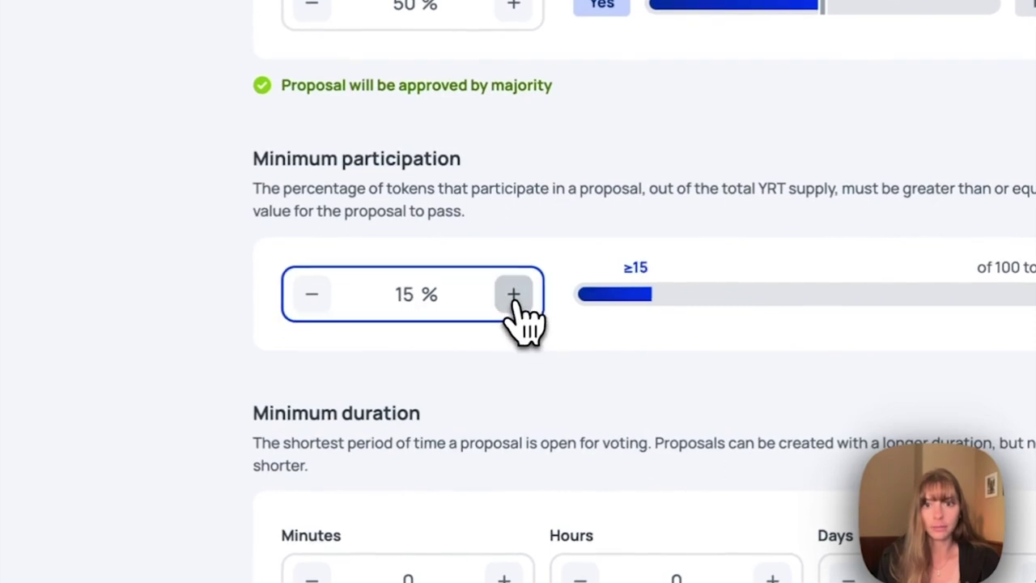
{"action": "left_click", "coordinate": [513, 293]}
{"action": "left_click", "coordinate": [642, 271]}
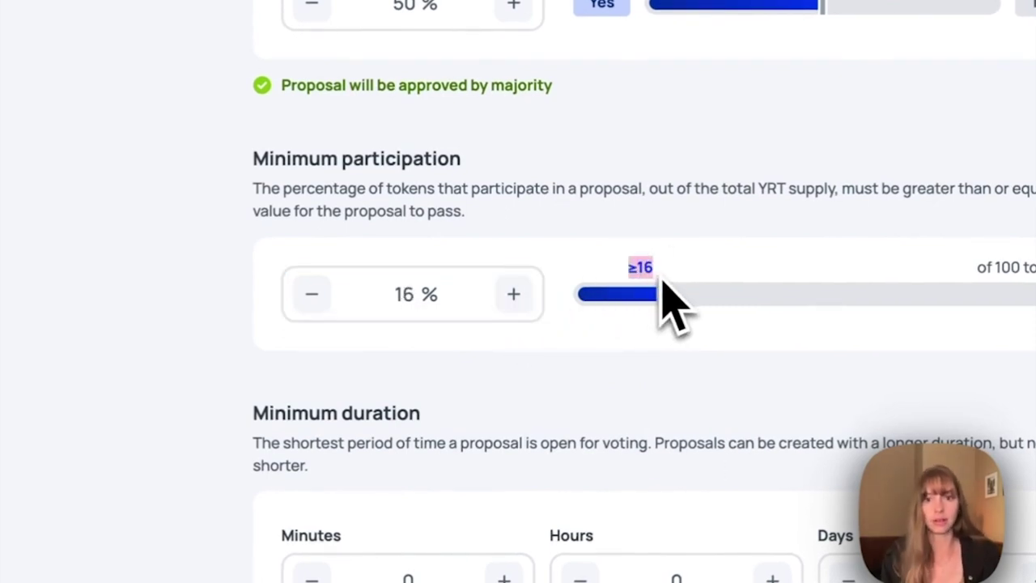
{"action": "left_click", "coordinate": [513, 294]}
{"action": "left_click", "coordinate": [513, 293]}
{"action": "left_click", "coordinate": [513, 293]}
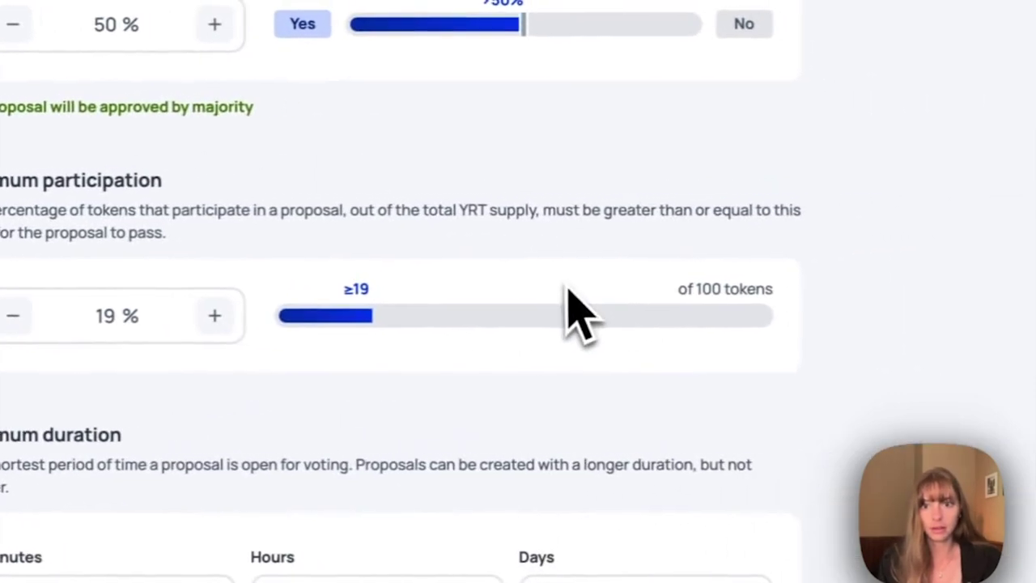
{"action": "mouse_move", "coordinate": [303, 316]}
{"action": "left_mouse_down"}
{"action": "mouse_move", "coordinate": [596, 312]}
{"action": "mouse_move", "coordinate": [685, 300]}
{"action": "left_mouse_up"}
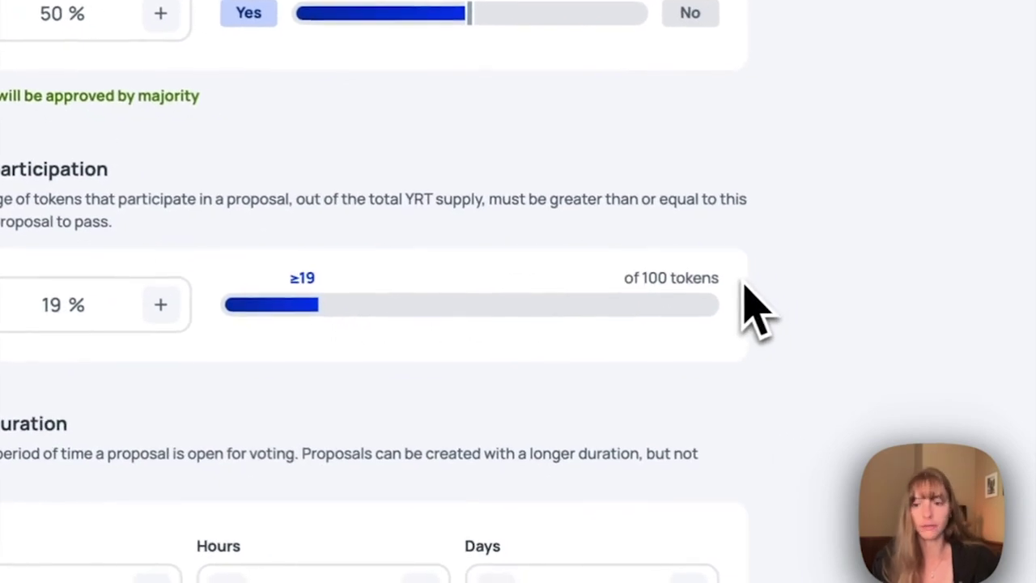
{"action": "left_click", "coordinate": [48, 306]}
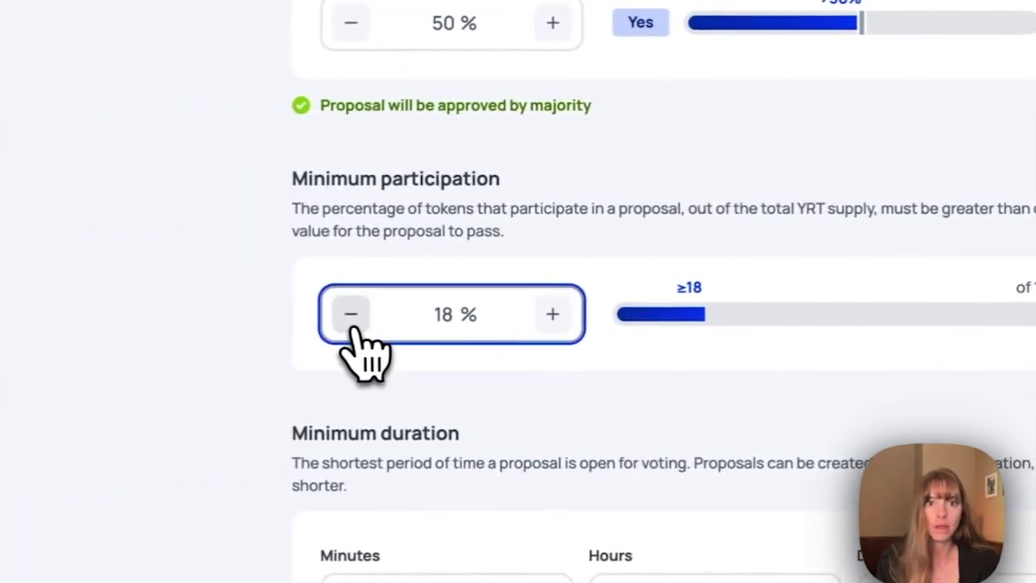
{"action": "left_click", "coordinate": [49, 306]}
{"action": "left_click", "coordinate": [49, 306]}
{"action": "left_click", "coordinate": [49, 306]}
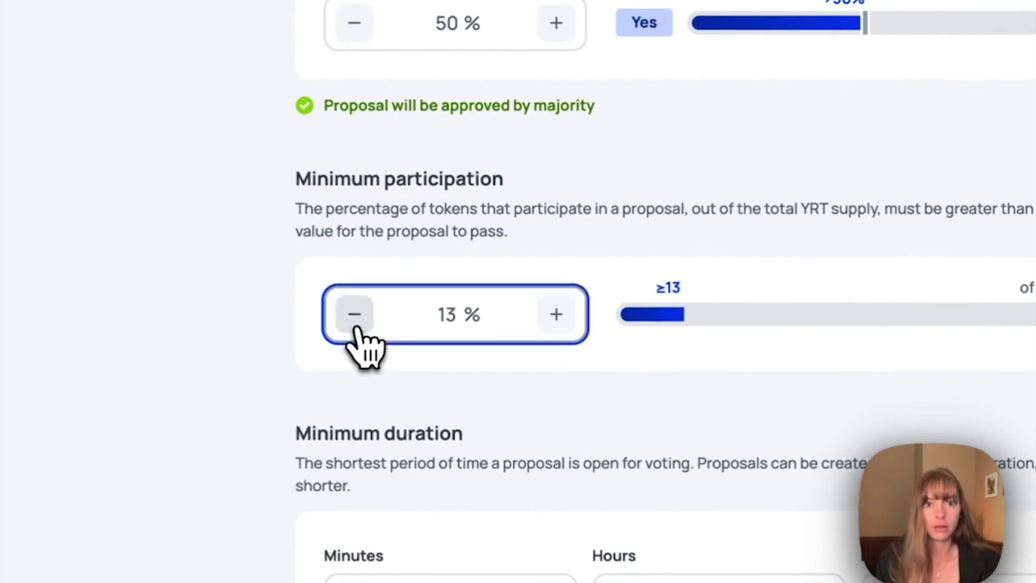
{"action": "scroll", "coordinate": [629, 474], "scroll_direction": "down", "scroll_amount": 5}
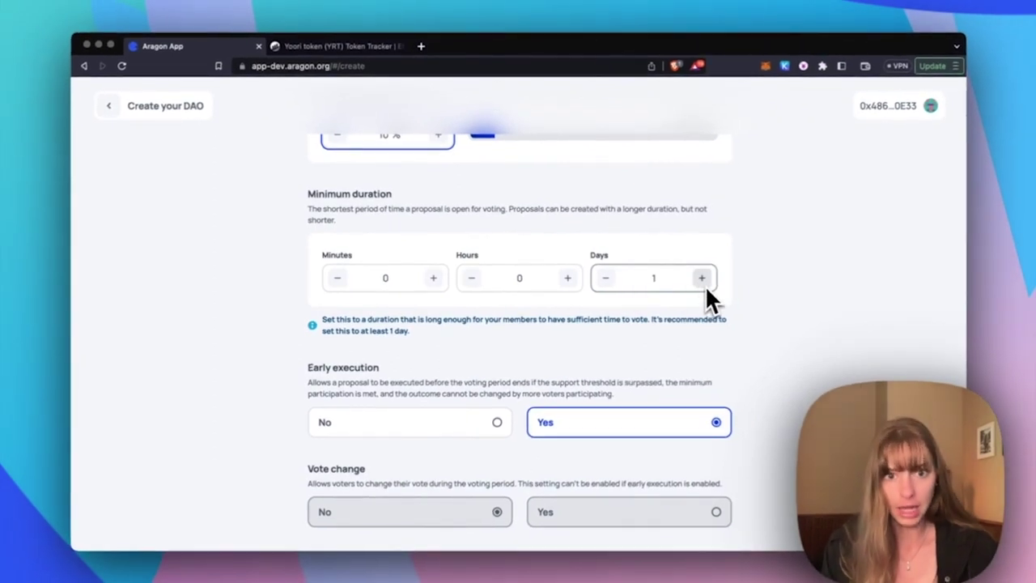
{"action": "scroll", "coordinate": [705, 285], "scroll_direction": "down", "scroll_amount": 2}
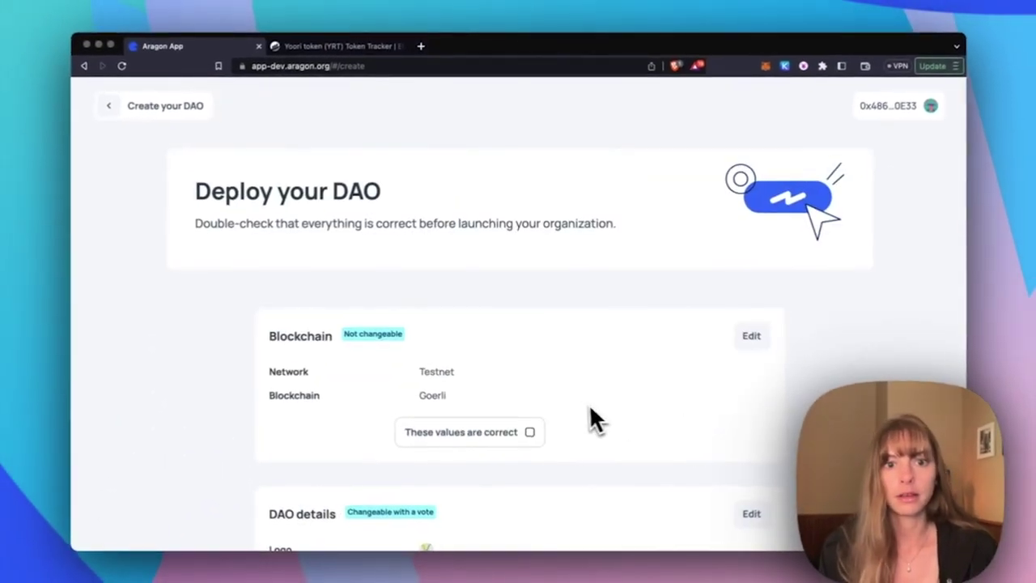
Step: Confirm 'These values are correct' on the review page and deploy the DAO
{"action": "scroll", "coordinate": [580, 407], "scroll_direction": "down", "scroll_amount": 1}
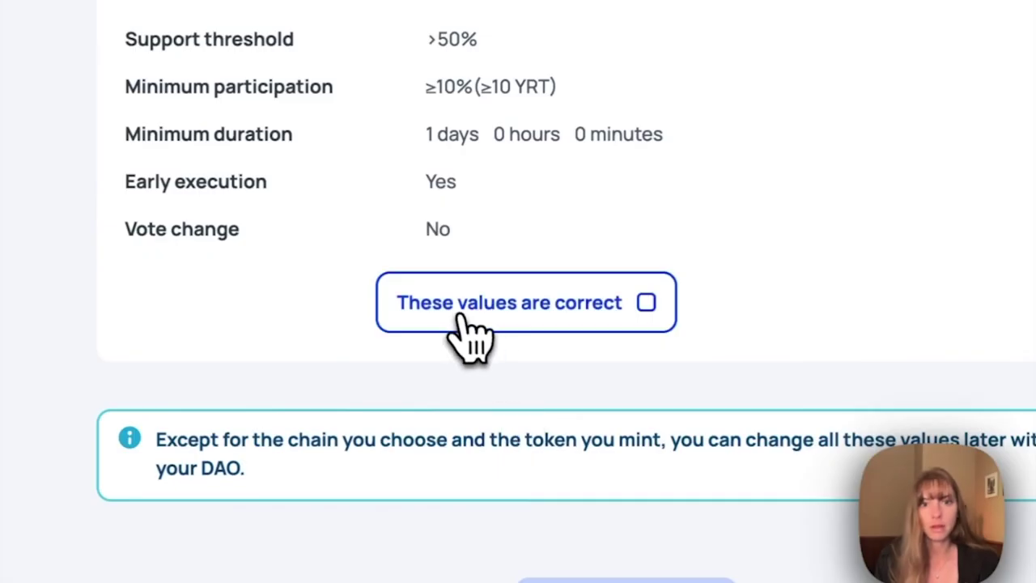
{"action": "left_click", "coordinate": [469, 331]}
{"action": "scroll", "coordinate": [579, 320], "scroll_direction": "down", "scroll_amount": 1}
{"action": "scroll", "coordinate": [580, 320], "scroll_direction": "down", "scroll_amount": 2}
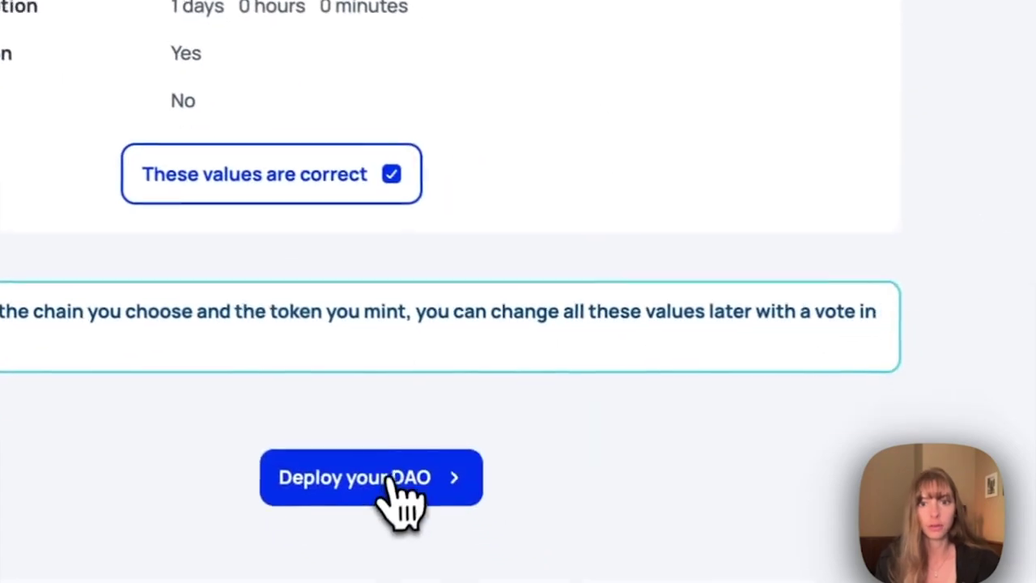
{"action": "left_click", "coordinate": [394, 479]}
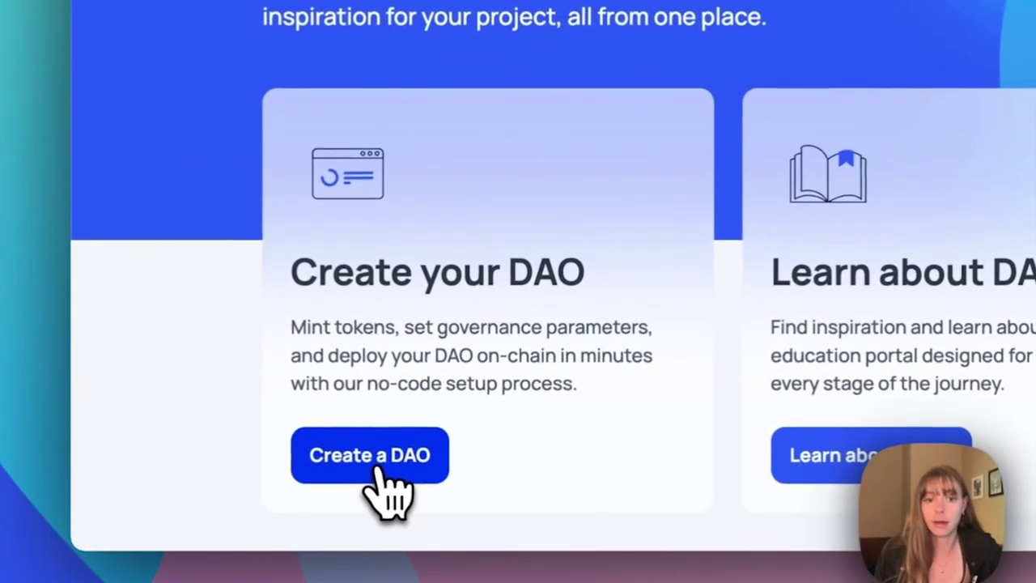
Step: Start building a new DAO on the Mumbai testnet and move on to naming it
{"action": "left_click", "coordinate": [229, 503]}
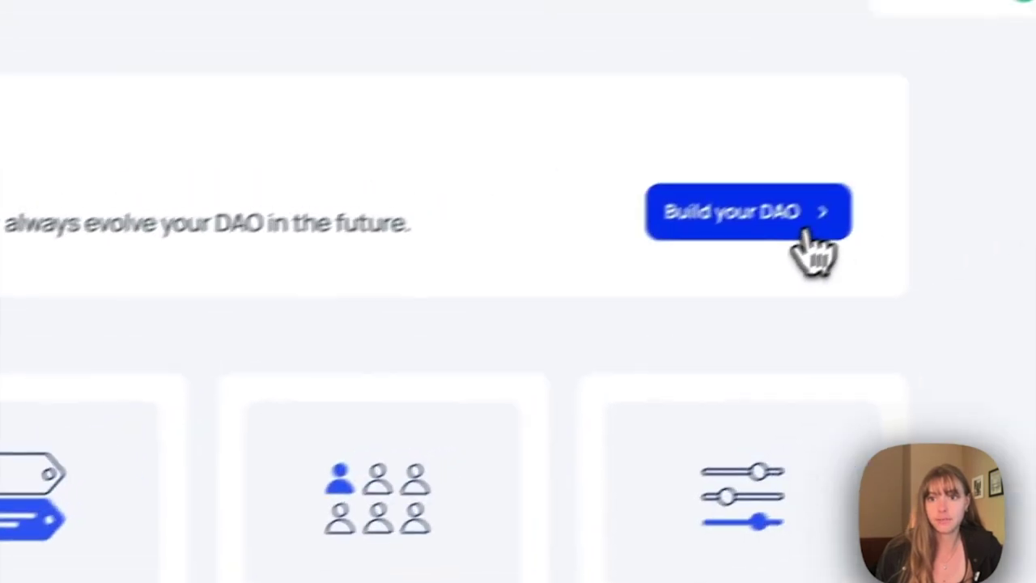
{"action": "left_click", "coordinate": [804, 233]}
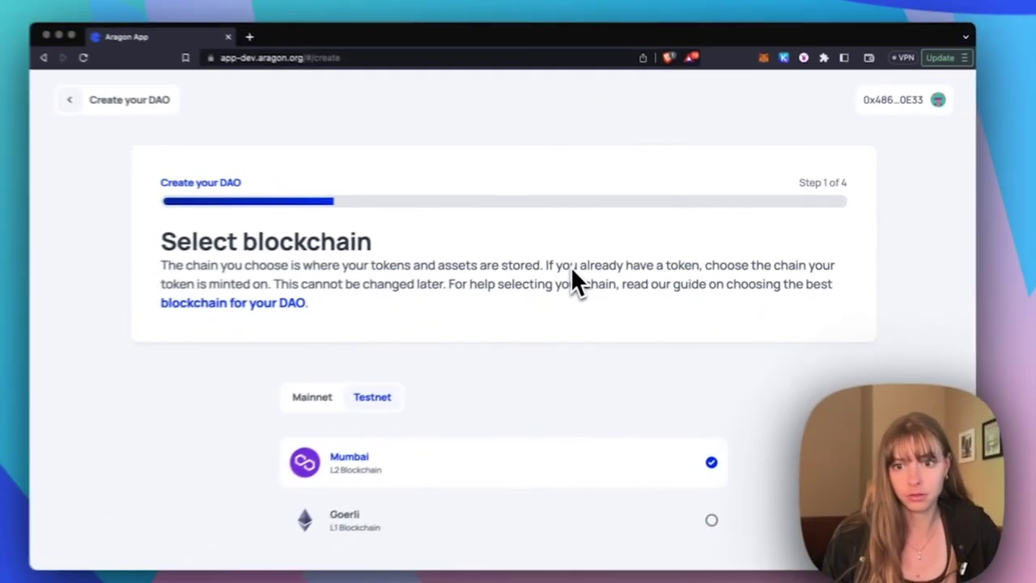
{"action": "scroll", "coordinate": [581, 279], "scroll_direction": "down", "scroll_amount": 5}
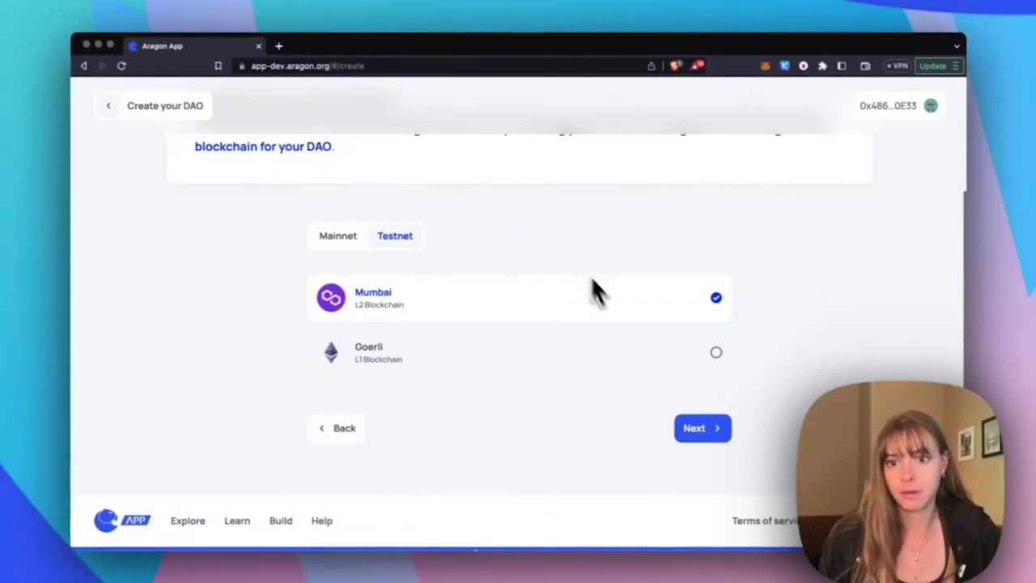
{"action": "left_click", "coordinate": [686, 437]}
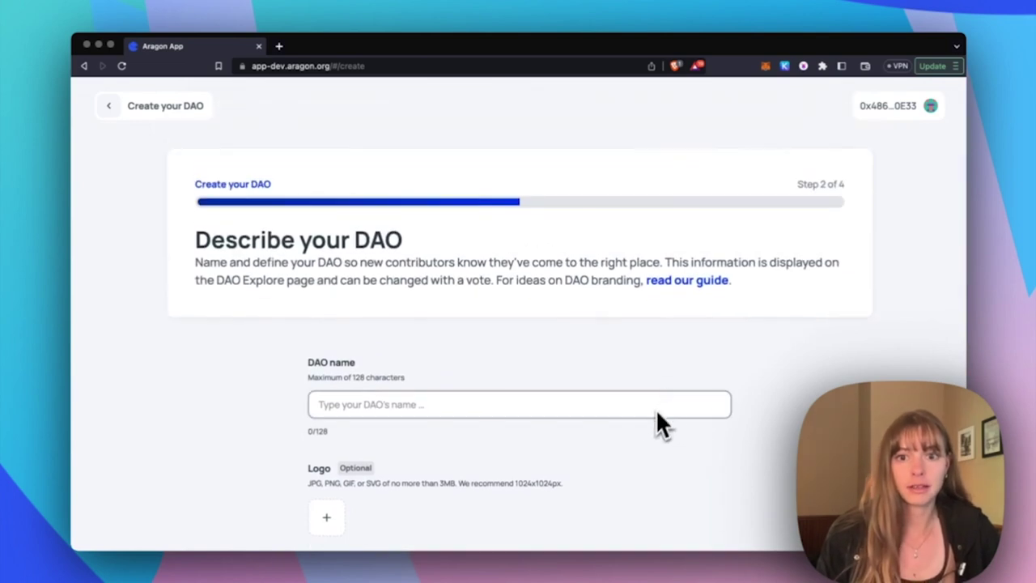
{"action": "left_click", "coordinate": [638, 405]}
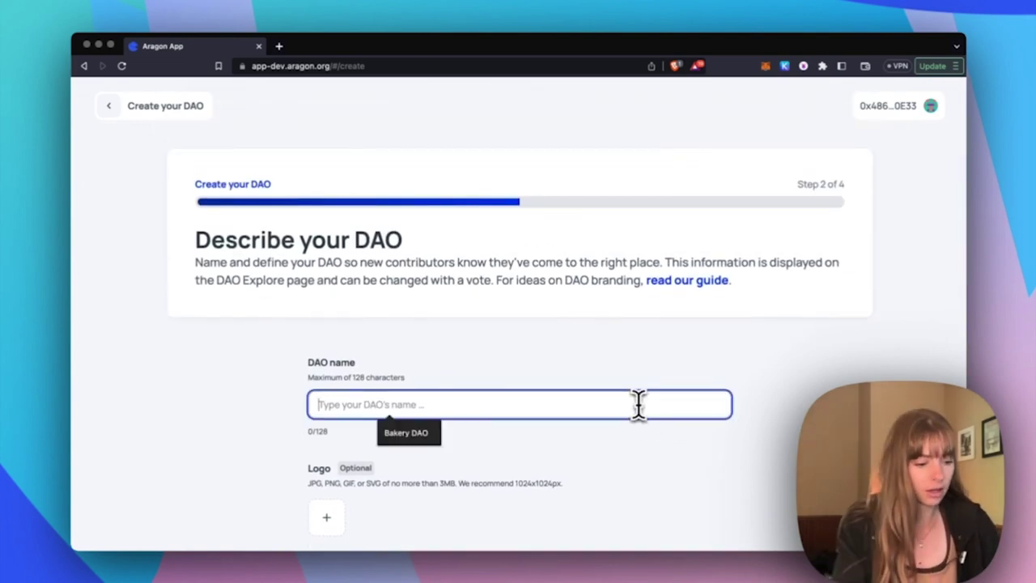
Step: Name the DAO Margarita DAO, then answer Yes to already having an ERC20 token
{"action": "type", "text": "Ma"}
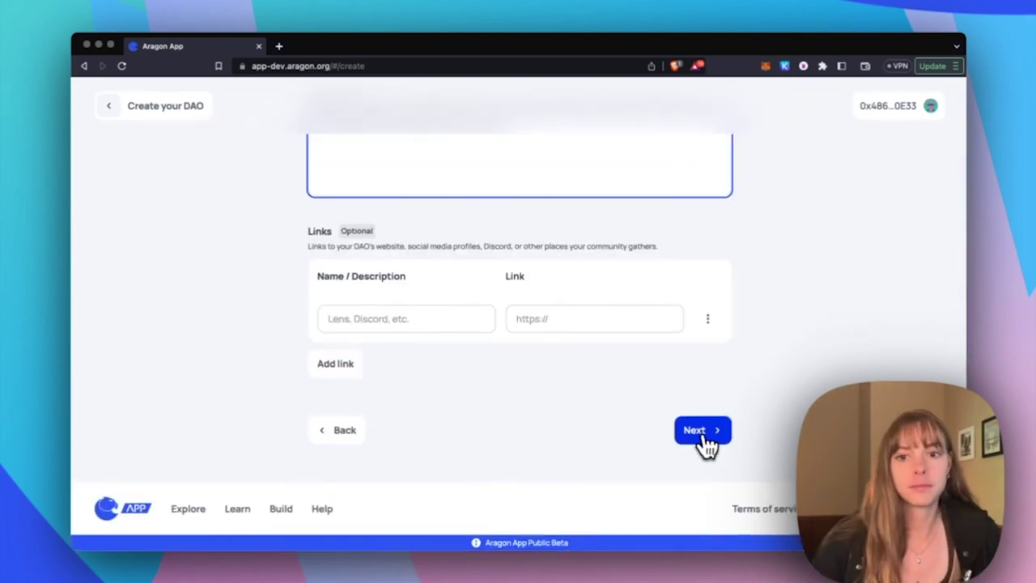
{"action": "left_click", "coordinate": [703, 437]}
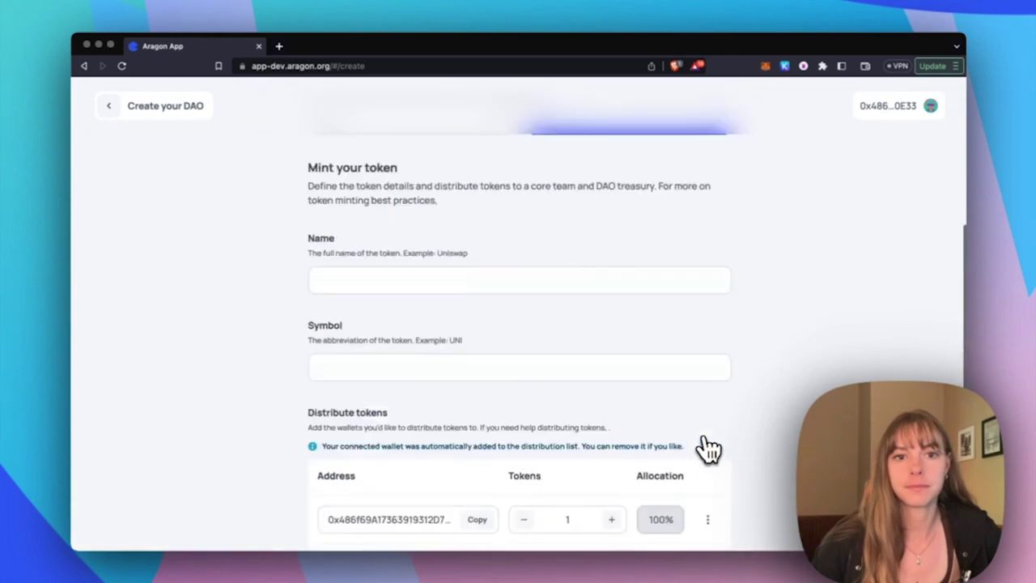
{"action": "scroll", "coordinate": [709, 446], "scroll_direction": "up", "scroll_amount": 5}
{"action": "scroll", "coordinate": [701, 446], "scroll_direction": "down", "scroll_amount": 1}
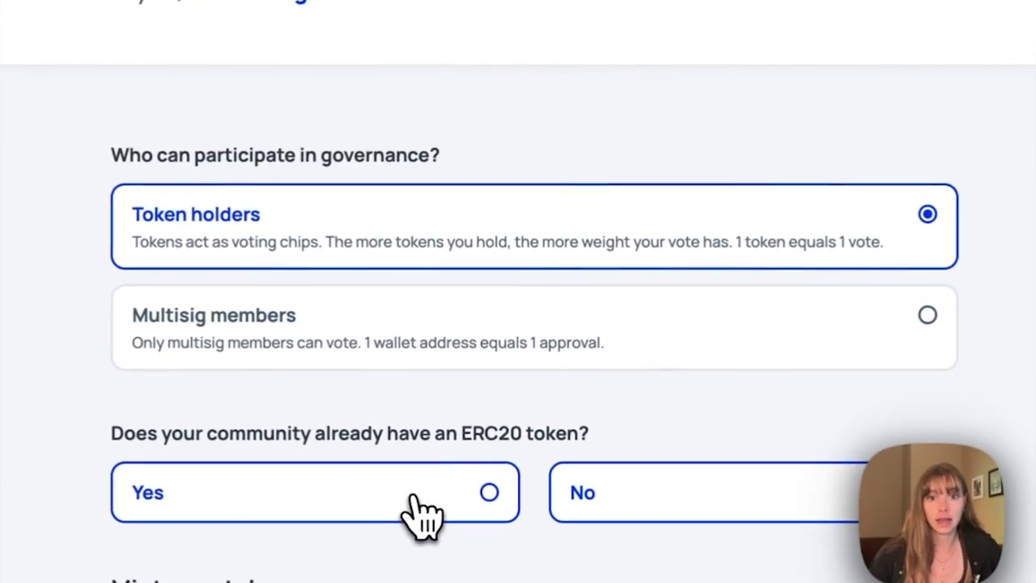
{"action": "left_click", "coordinate": [416, 497]}
{"action": "scroll", "coordinate": [416, 497], "scroll_direction": "down", "scroll_amount": 2}
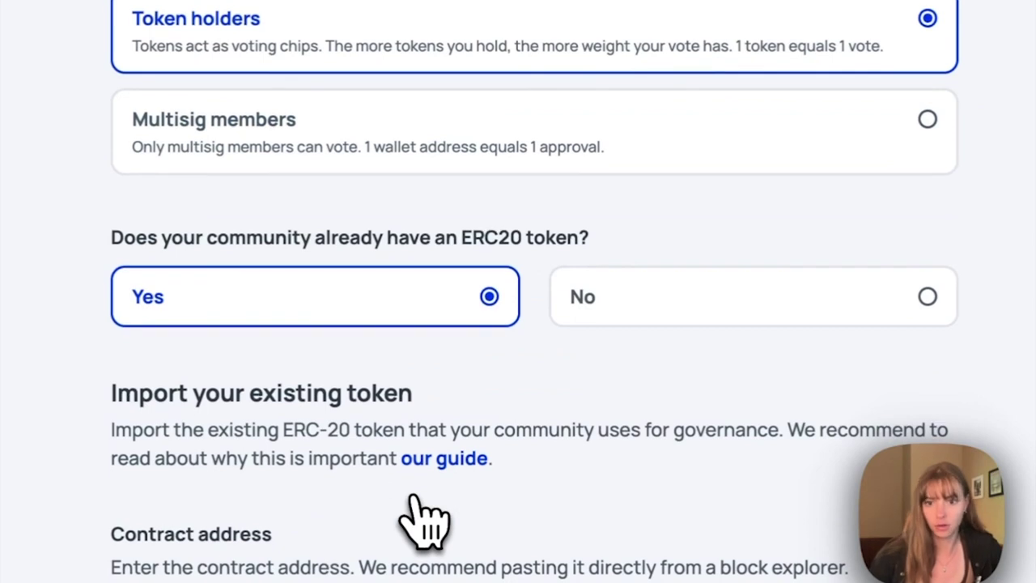
{"action": "scroll", "coordinate": [420, 517], "scroll_direction": "down", "scroll_amount": 1}
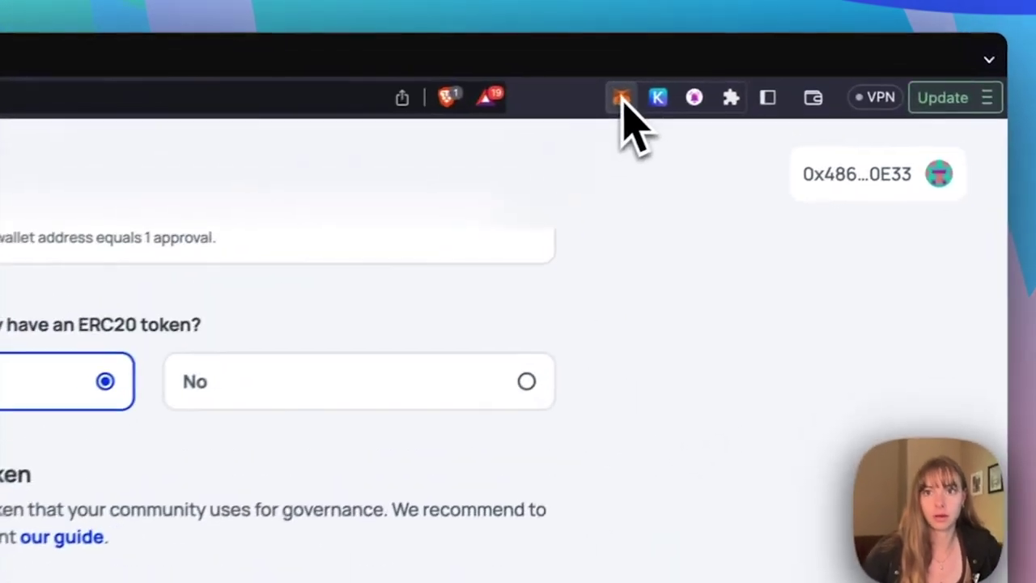
Step: Copy the ChainLink (LINK) contract address from its Mumbai Polygonscan page via MetaMask
{"action": "left_click", "coordinate": [764, 66]}
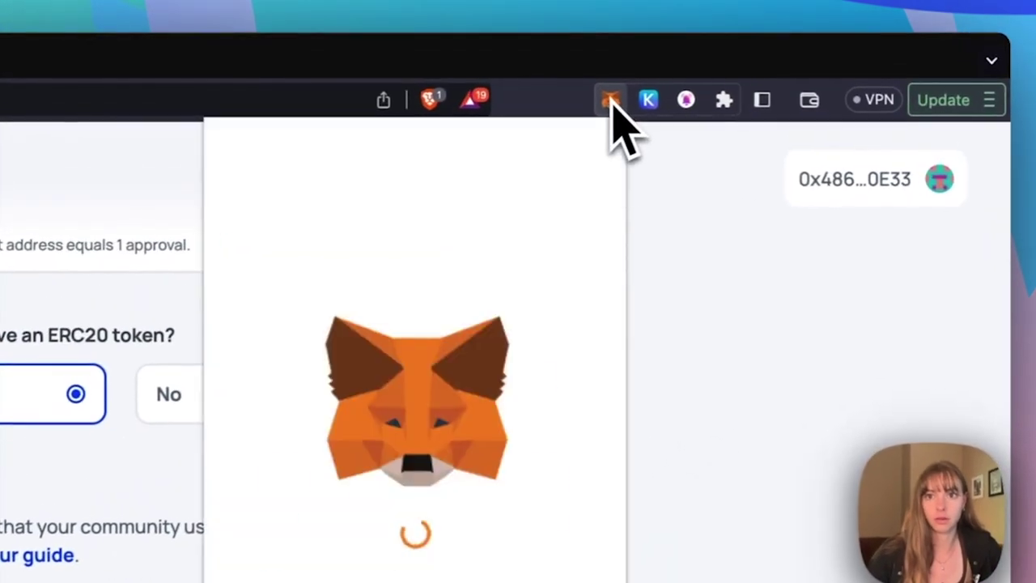
{"action": "scroll", "coordinate": [520, 531], "scroll_direction": "down", "scroll_amount": 3}
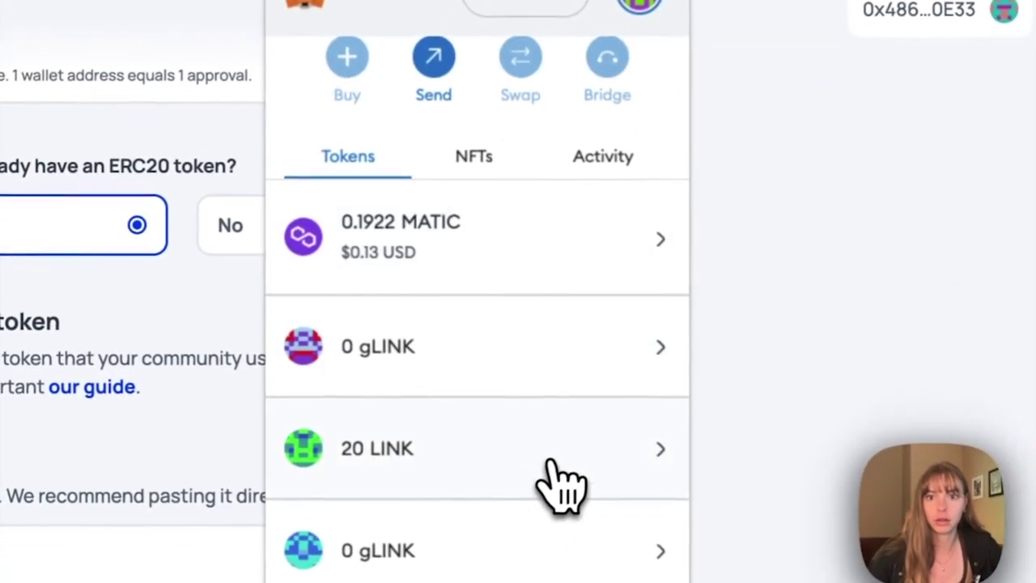
{"action": "left_click", "coordinate": [425, 460]}
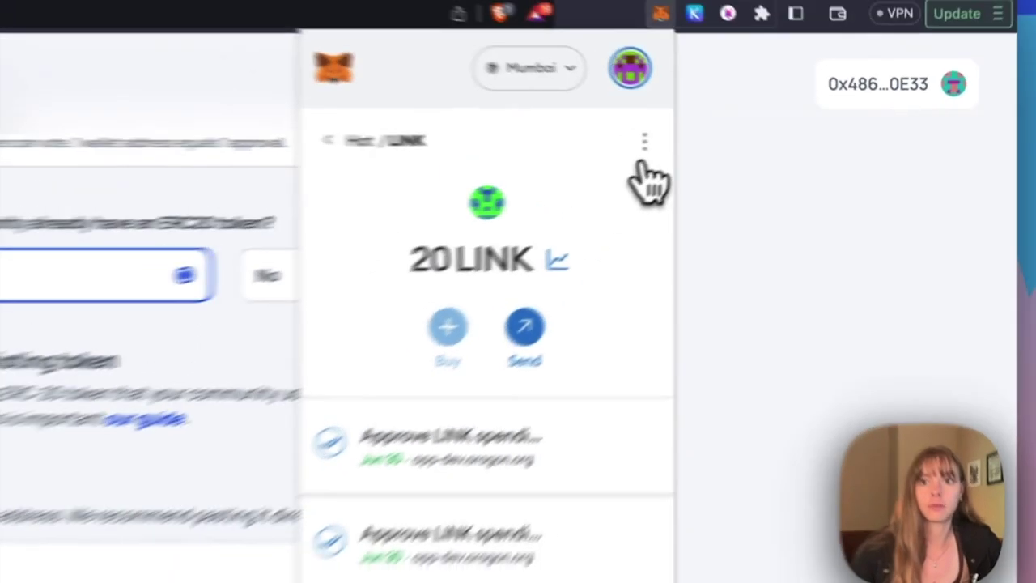
{"action": "left_click", "coordinate": [656, 73]}
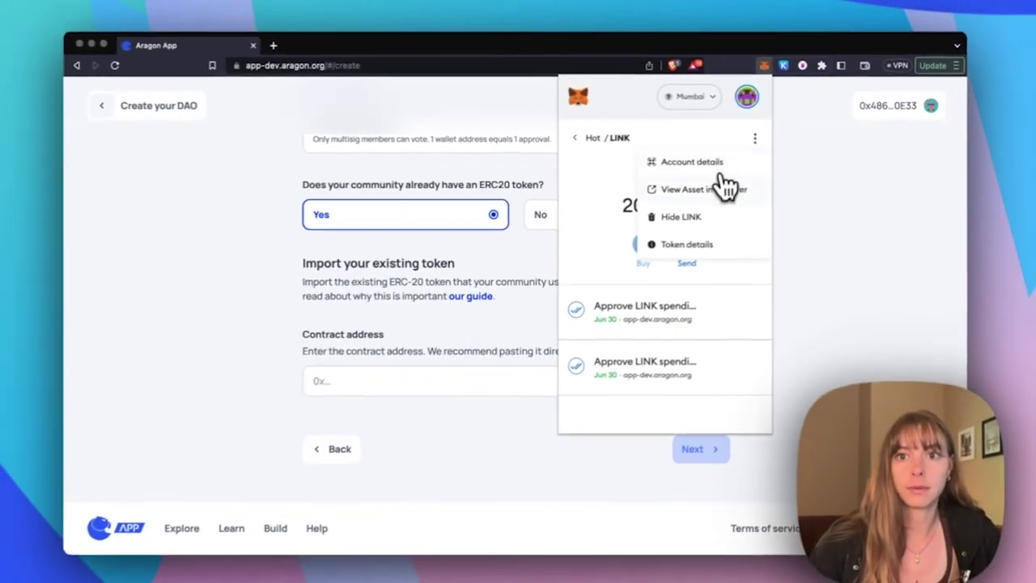
{"action": "left_click", "coordinate": [615, 173]}
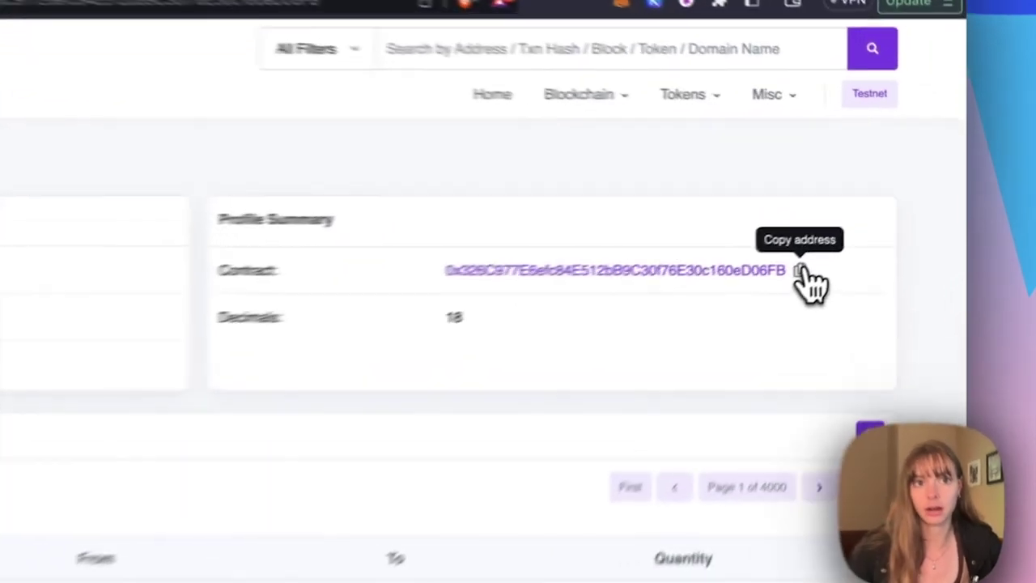
{"action": "left_click", "coordinate": [870, 223]}
{"action": "left_click", "coordinate": [226, 61]}
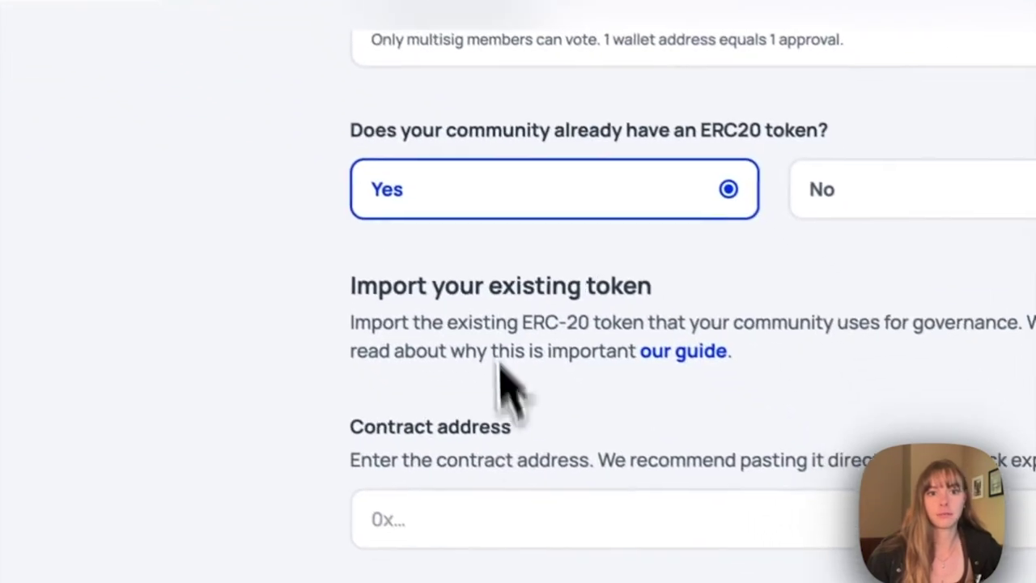
Step: Paste the LINK contract address into the Contract address field and review the token details
{"action": "scroll", "coordinate": [504, 381], "scroll_direction": "down", "scroll_amount": 2}
{"action": "left_click", "coordinate": [512, 395]}
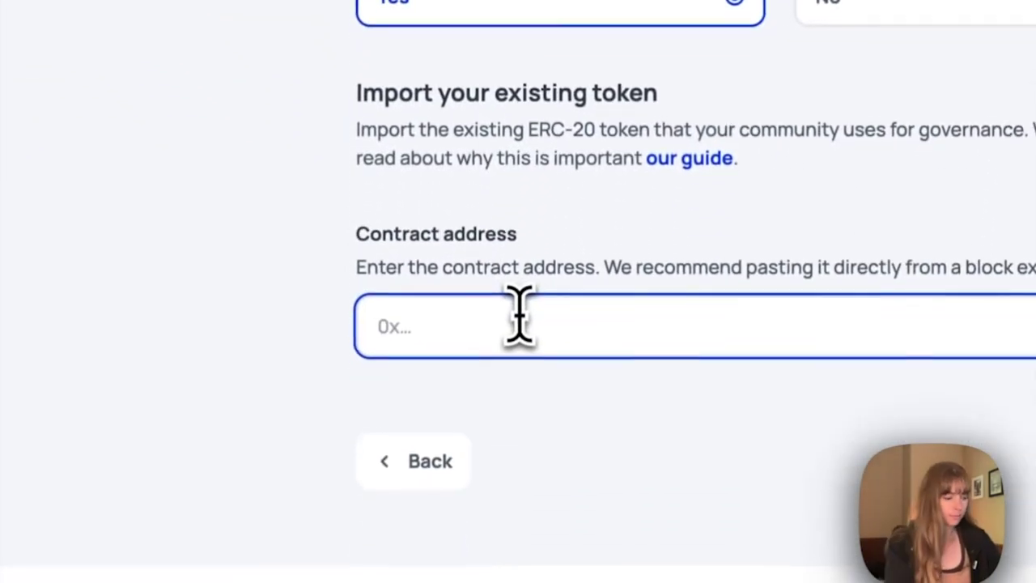
{"action": "key", "text": "ctrl+v"}
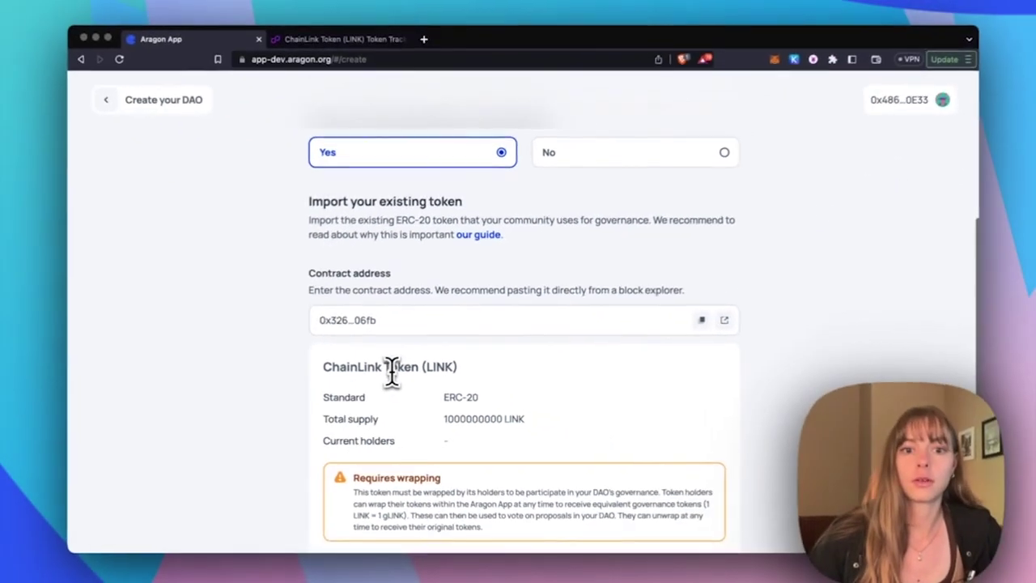
{"action": "scroll", "coordinate": [504, 432], "scroll_direction": "down", "scroll_amount": 2}
{"action": "scroll", "coordinate": [513, 380], "scroll_direction": "down", "scroll_amount": 3}
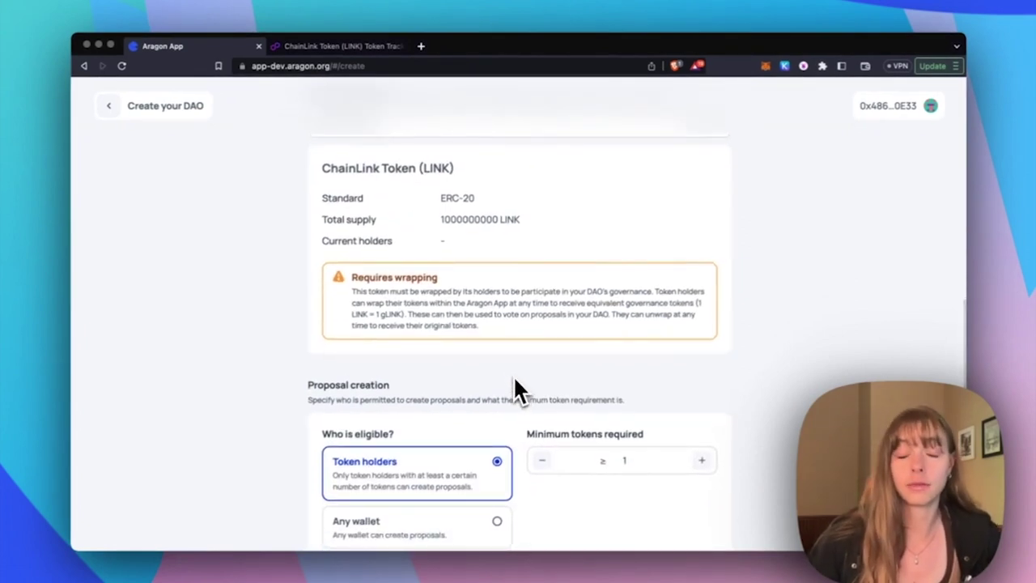
{"action": "scroll", "coordinate": [518, 390], "scroll_direction": "down", "scroll_amount": 1}
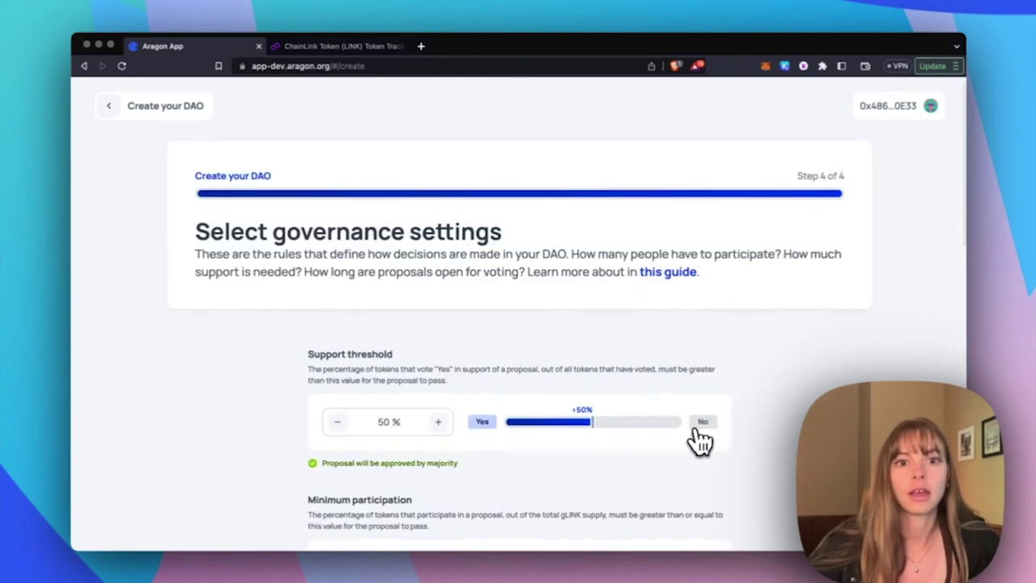
Step: Lower the minimum participation to 12% and reduce the wrapped LINK reference amount
{"action": "scroll", "coordinate": [421, 432], "scroll_direction": "down", "scroll_amount": 6}
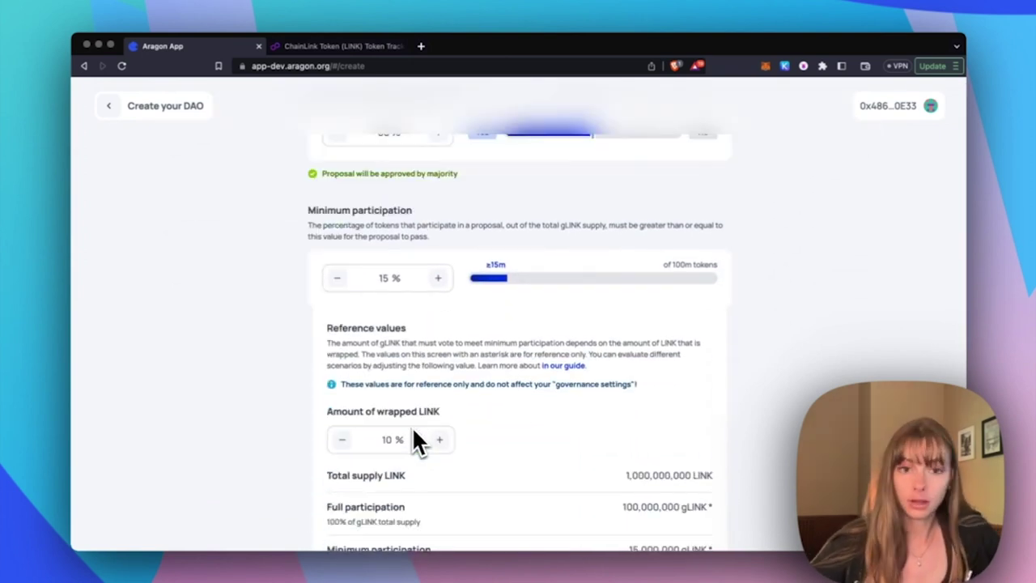
{"action": "scroll", "coordinate": [411, 426], "scroll_direction": "down", "scroll_amount": 2}
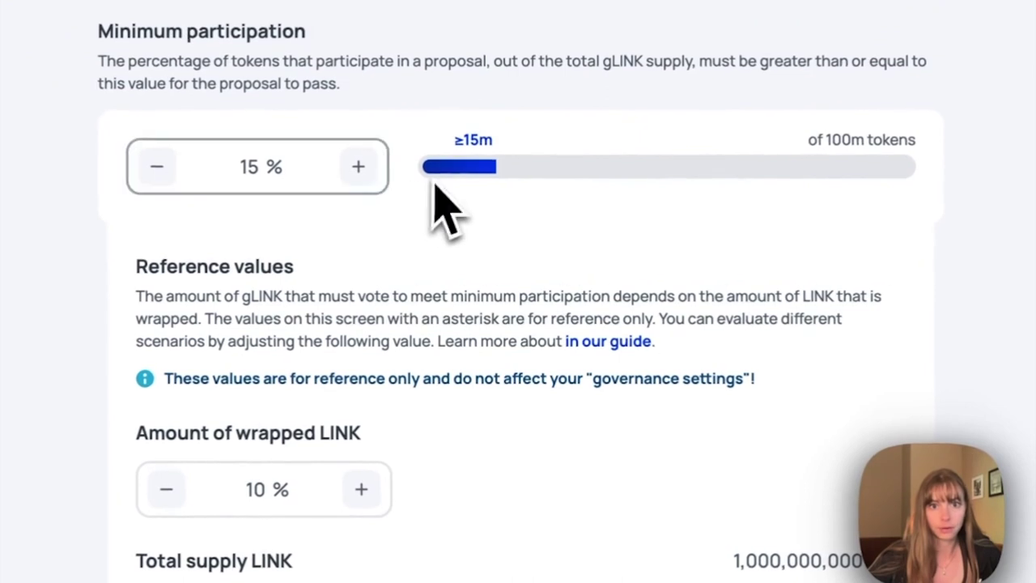
{"action": "scroll", "coordinate": [365, 440], "scroll_direction": "down", "scroll_amount": 5}
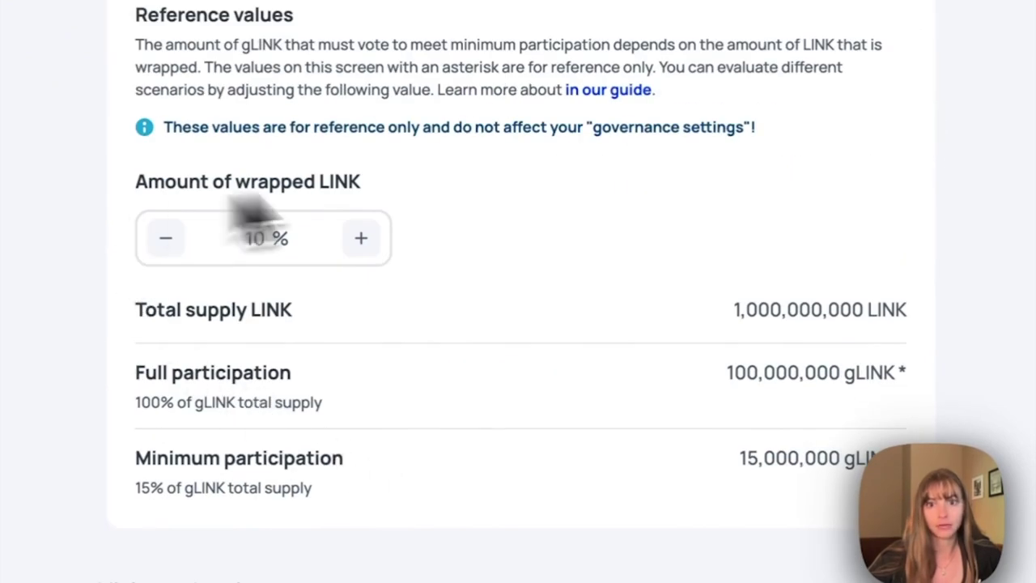
{"action": "scroll", "coordinate": [620, 462], "scroll_direction": "up", "scroll_amount": 2}
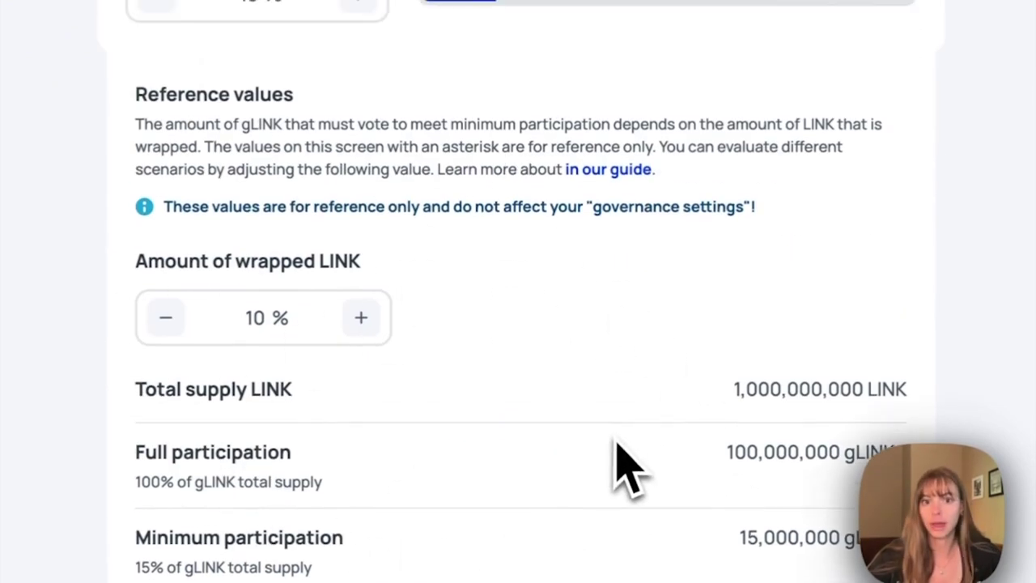
{"action": "scroll", "coordinate": [625, 468], "scroll_direction": "up", "scroll_amount": 1}
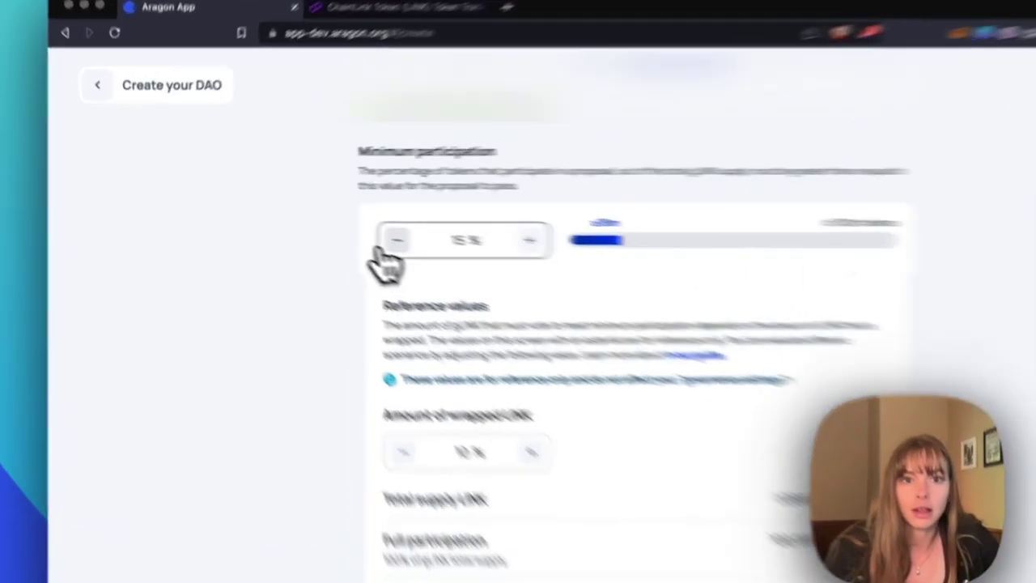
{"action": "left_click", "coordinate": [337, 224]}
{"action": "left_click", "coordinate": [336, 225]}
{"action": "left_click", "coordinate": [337, 224]}
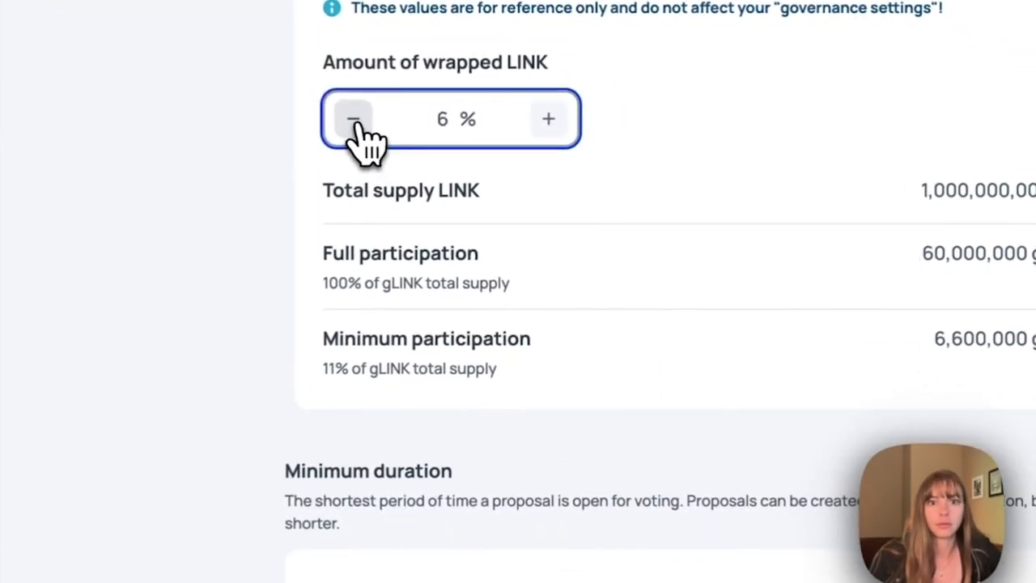
{"action": "left_click", "coordinate": [356, 123]}
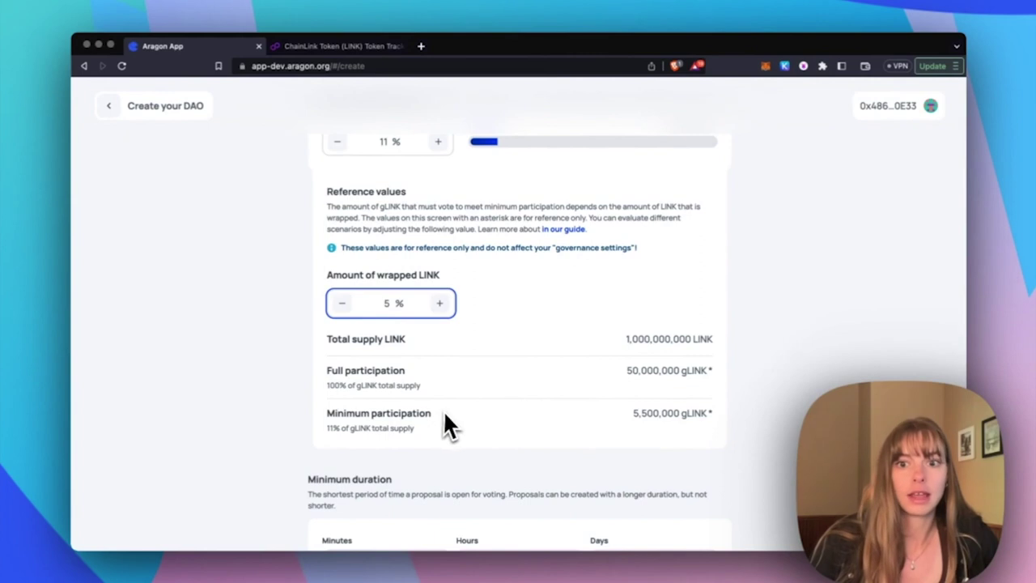
Step: Raise the wrapped LINK reference to 6%, then move minimum participation up to 14% and down to 5%
{"action": "scroll", "coordinate": [447, 425], "scroll_direction": "down", "scroll_amount": 1}
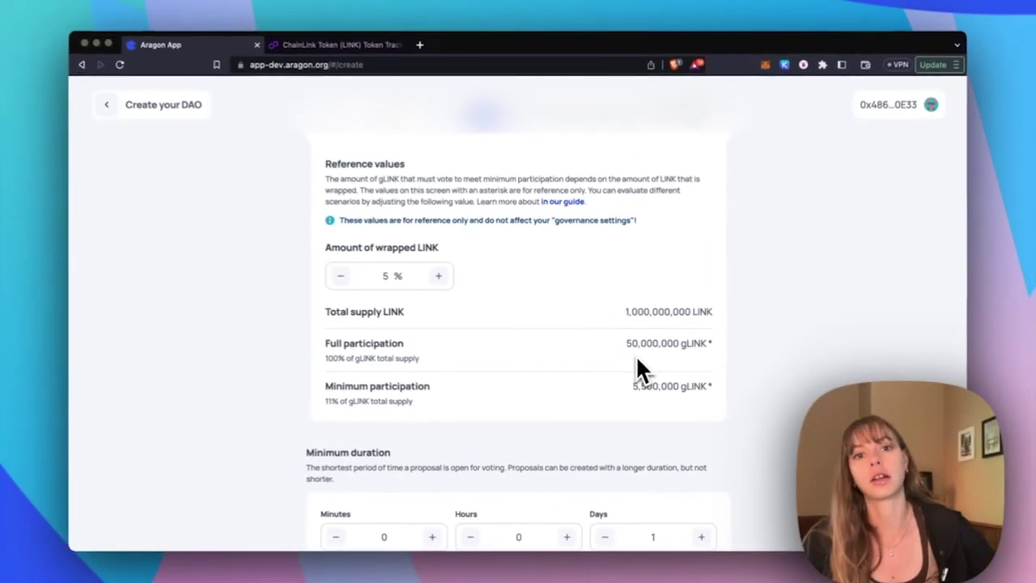
{"action": "scroll", "coordinate": [655, 391], "scroll_direction": "up", "scroll_amount": 3}
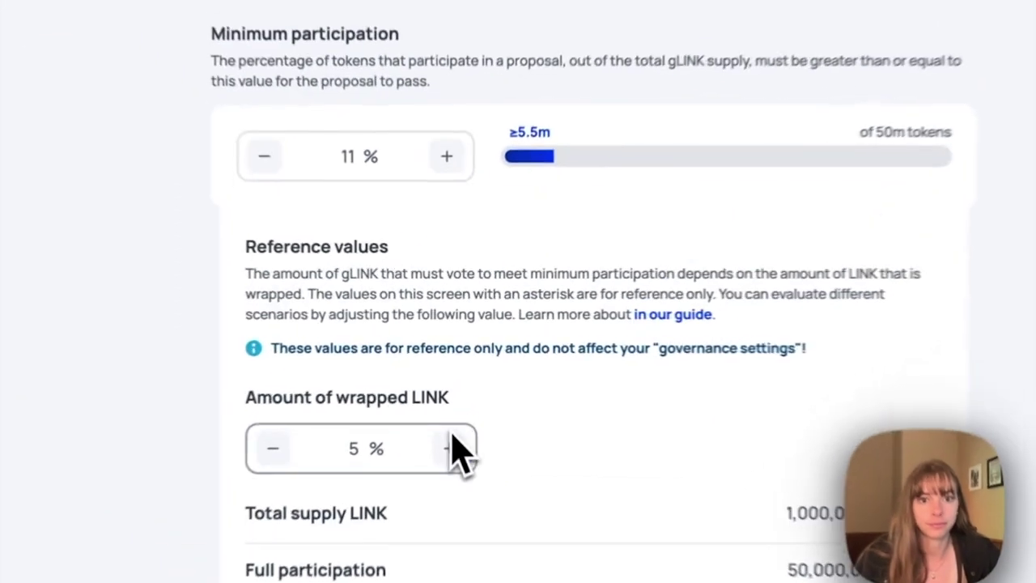
{"action": "left_click", "coordinate": [440, 389]}
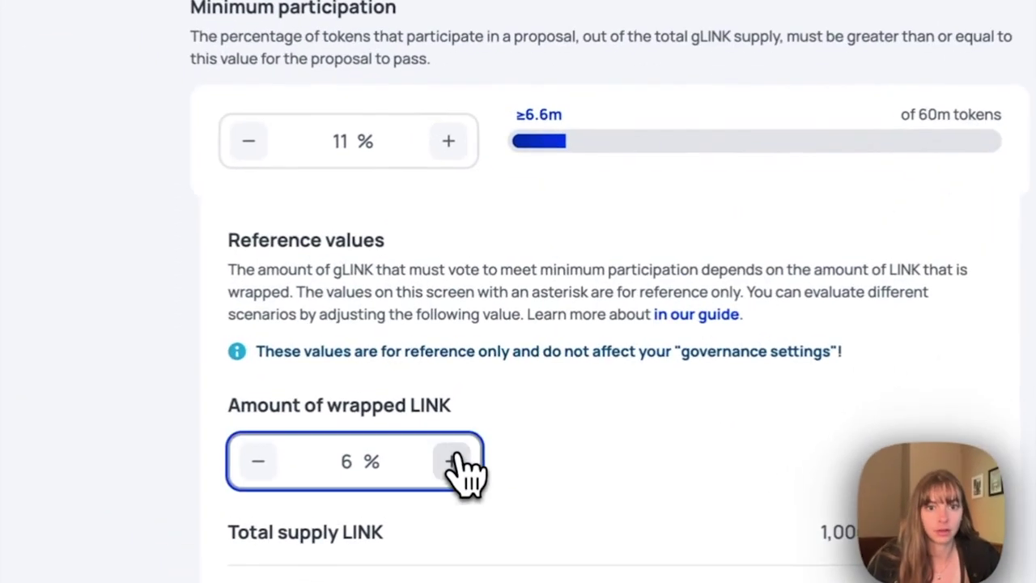
{"action": "left_click", "coordinate": [438, 227]}
{"action": "left_click", "coordinate": [447, 140]}
{"action": "left_click", "coordinate": [448, 141]}
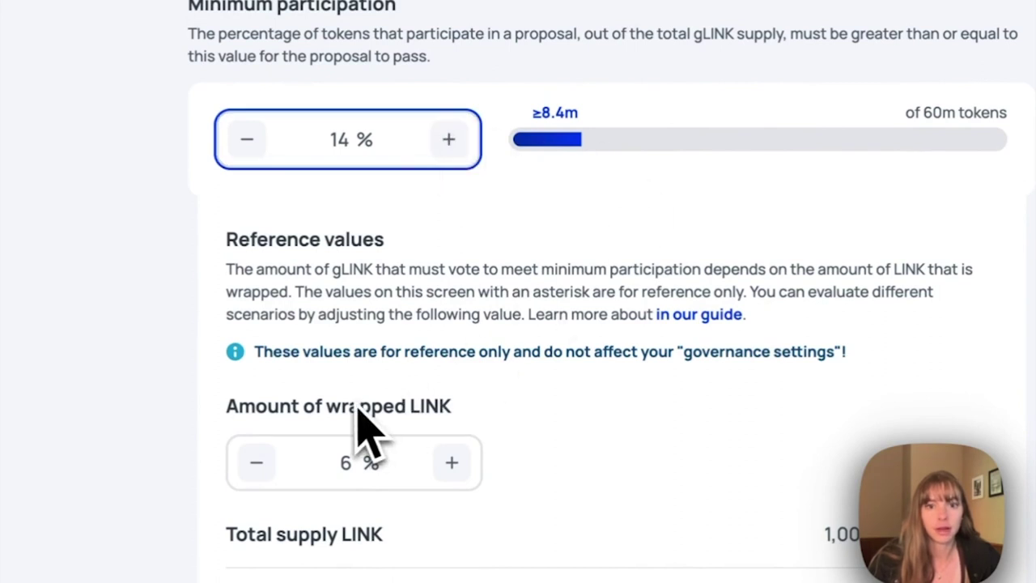
{"action": "left_click", "coordinate": [247, 139]}
{"action": "left_click", "coordinate": [247, 139]}
{"action": "left_click", "coordinate": [246, 139]}
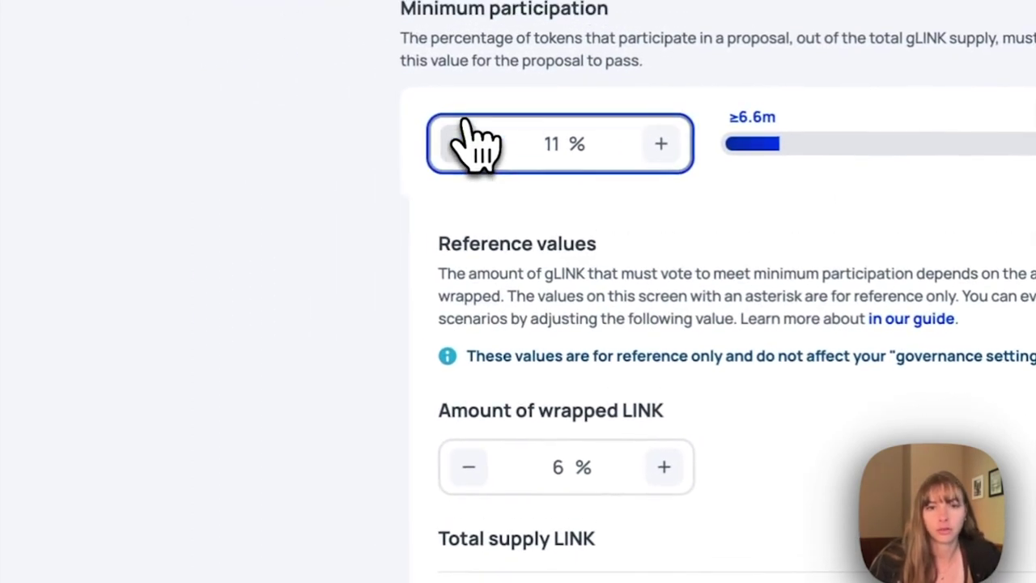
{"action": "left_click", "coordinate": [462, 143]}
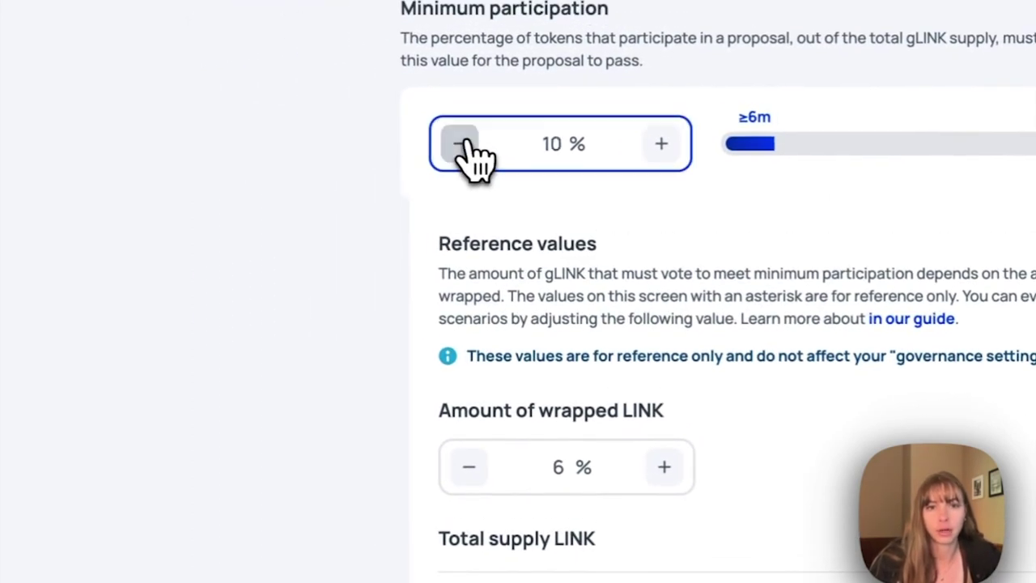
{"action": "left_click", "coordinate": [462, 144]}
{"action": "left_click", "coordinate": [462, 144]}
{"action": "left_click", "coordinate": [462, 144]}
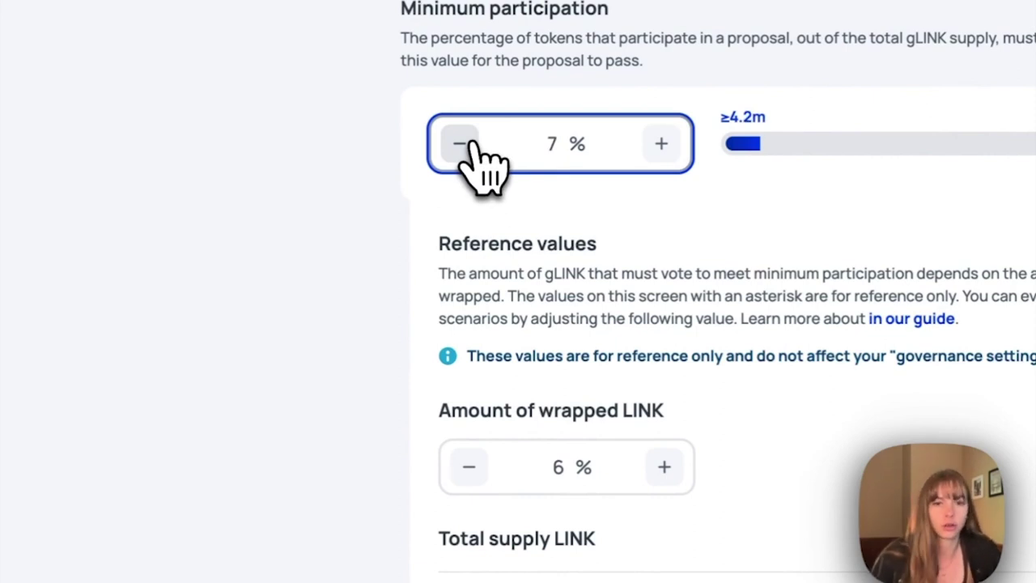
{"action": "left_click", "coordinate": [462, 144]}
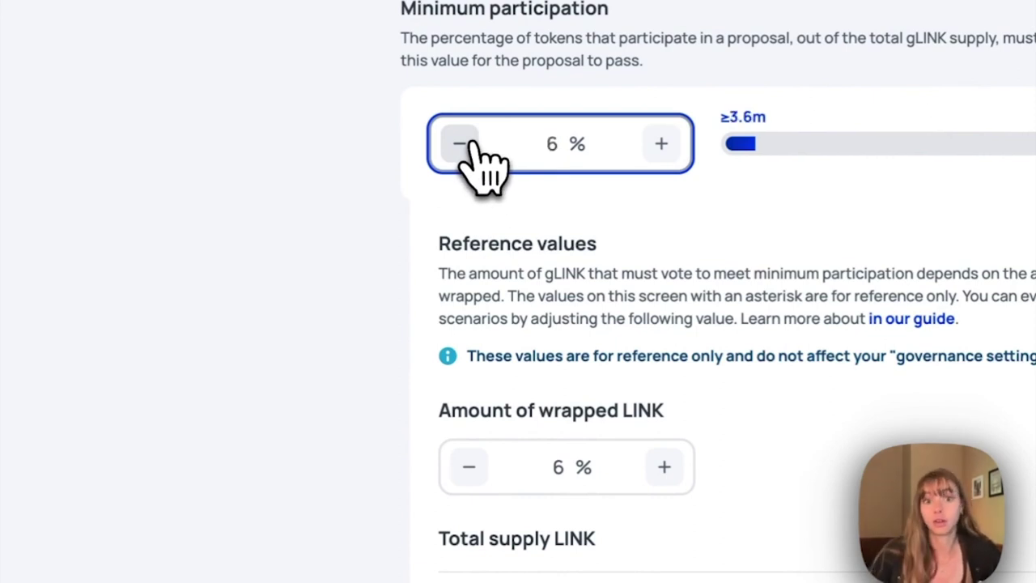
{"action": "left_click", "coordinate": [462, 144]}
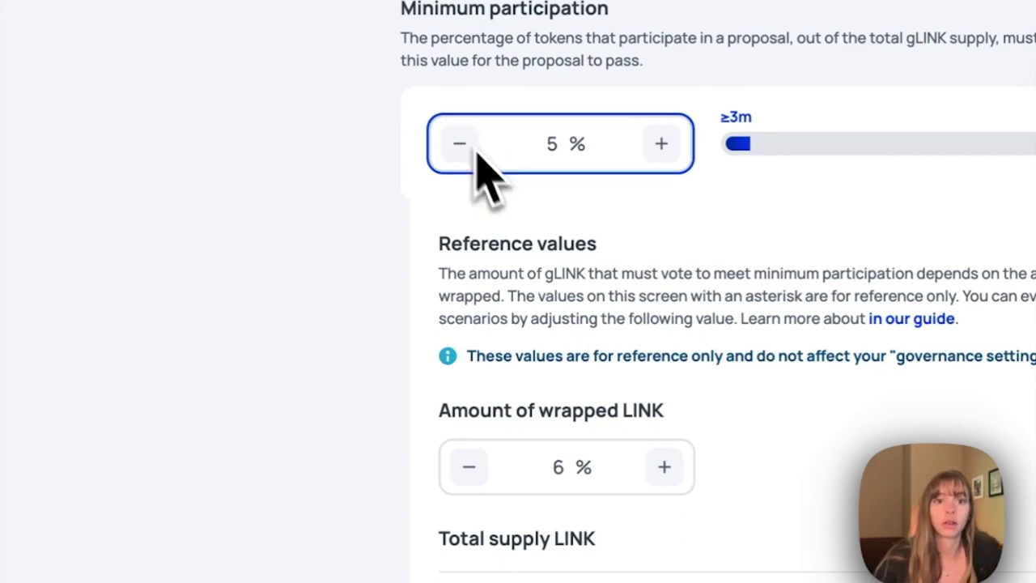
Step: Finalize the 6% wrapped LINK estimate and continue to the Deploy your DAO review page
{"action": "scroll", "coordinate": [598, 405], "scroll_direction": "down", "scroll_amount": 3}
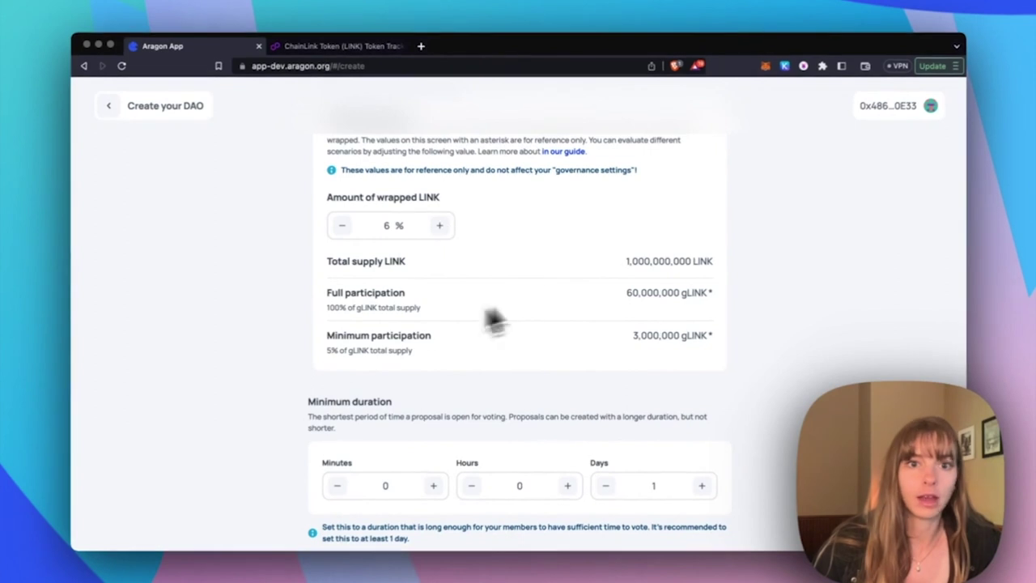
{"action": "double_click", "coordinate": [404, 231]}
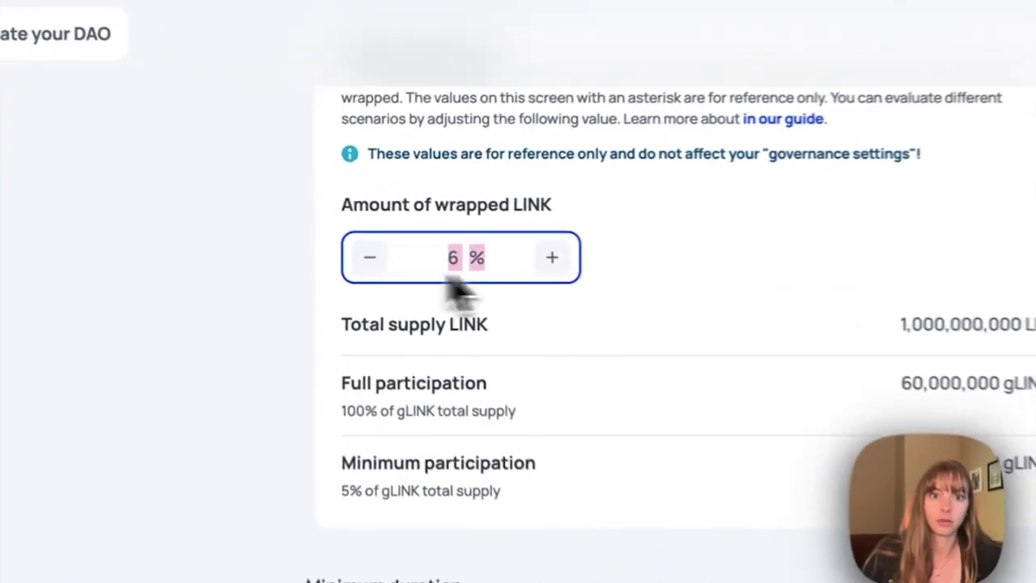
{"action": "left_click", "coordinate": [571, 314]}
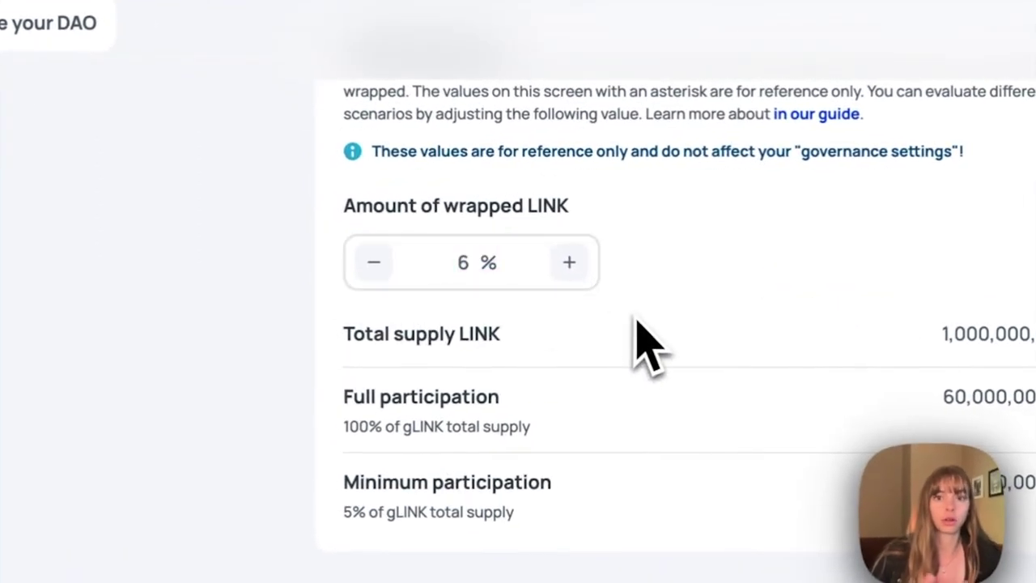
{"action": "scroll", "coordinate": [635, 340], "scroll_direction": "down", "scroll_amount": 6}
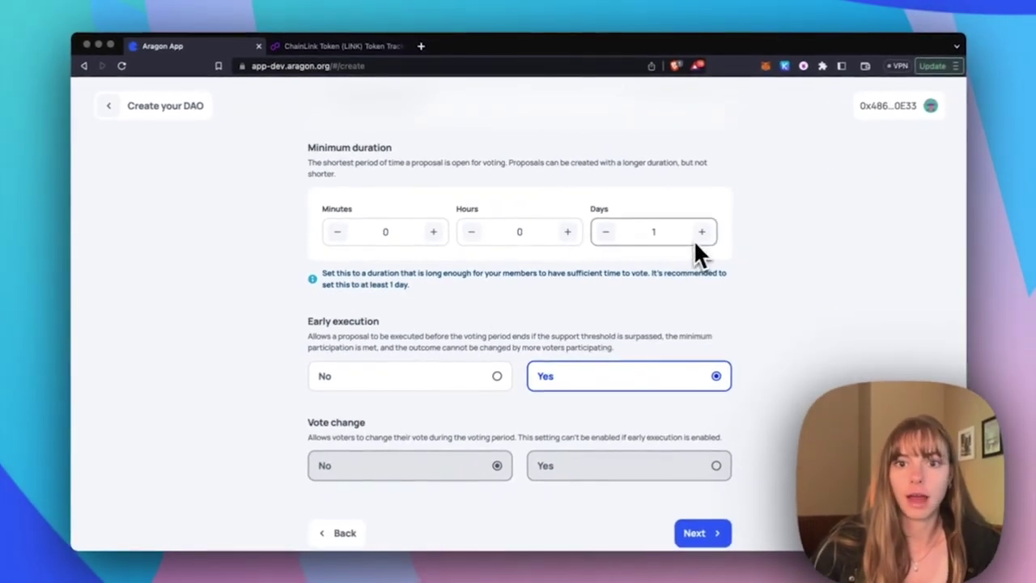
{"action": "scroll", "coordinate": [637, 447], "scroll_direction": "down", "scroll_amount": 1}
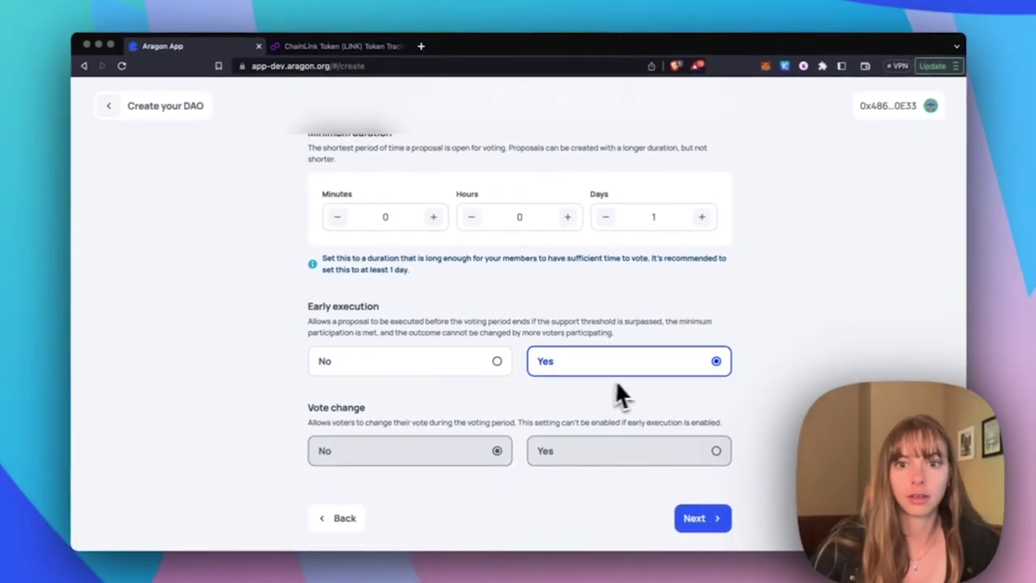
{"action": "scroll", "coordinate": [636, 364], "scroll_direction": "down", "scroll_amount": 2}
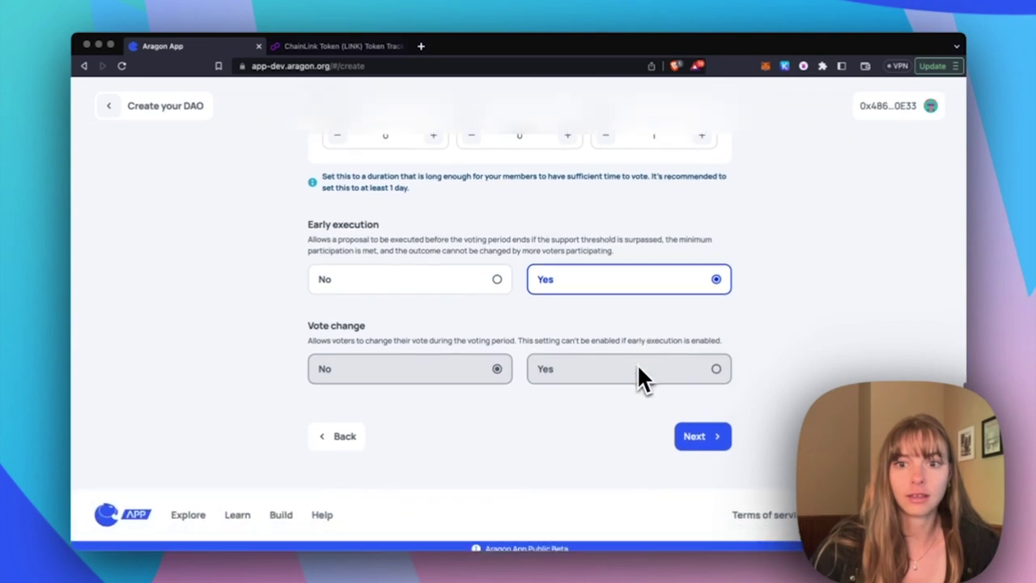
{"action": "left_click", "coordinate": [696, 449]}
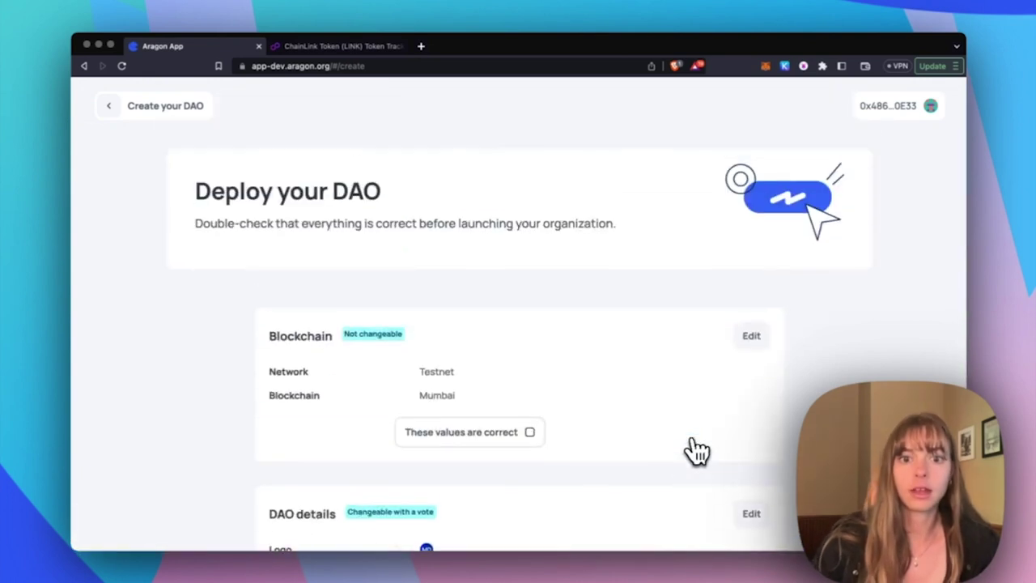
Step: Tick 'These values are correct' for the blockchain and voting parameter sections
{"action": "left_click", "coordinate": [530, 435]}
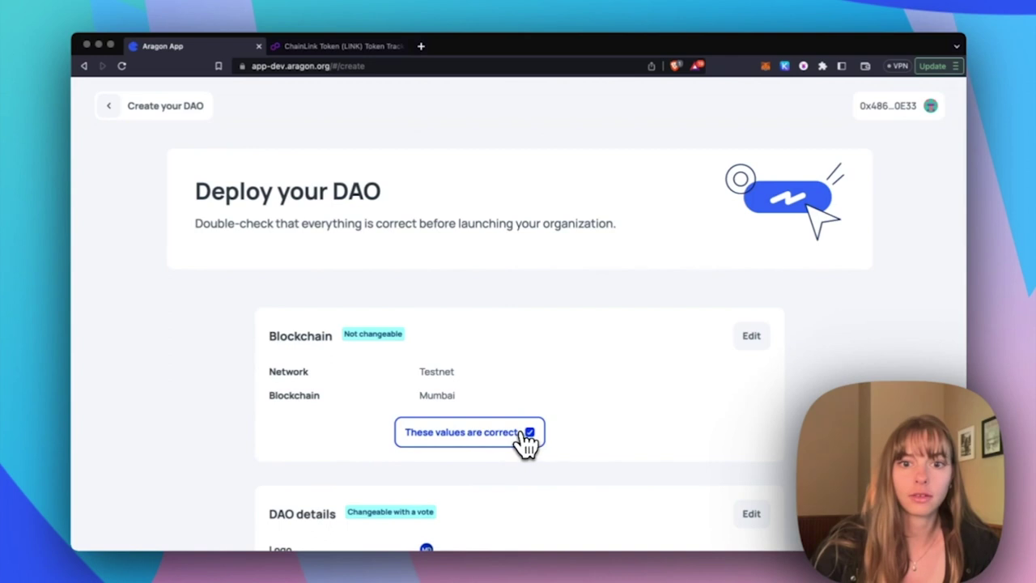
{"action": "scroll", "coordinate": [524, 443], "scroll_direction": "down", "scroll_amount": 3}
{"action": "scroll", "coordinate": [515, 394], "scroll_direction": "down", "scroll_amount": 3}
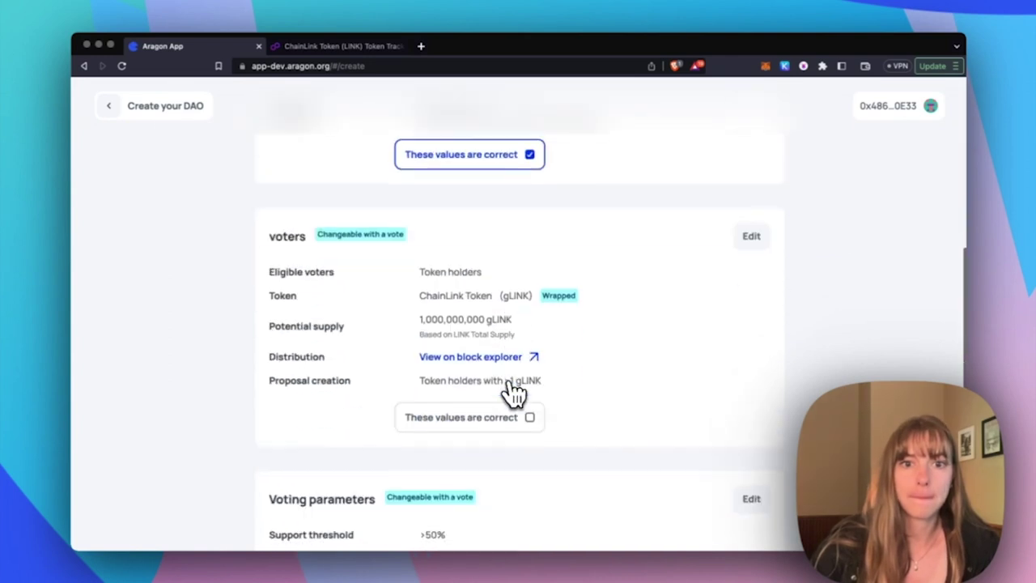
{"action": "scroll", "coordinate": [506, 424], "scroll_direction": "down", "scroll_amount": 3}
{"action": "left_click", "coordinate": [505, 418]}
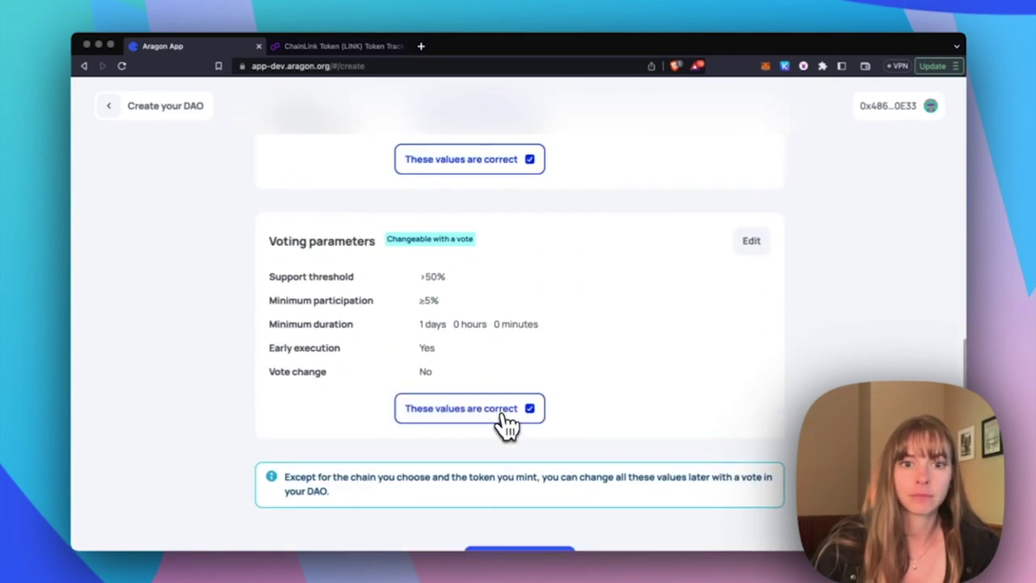
{"action": "scroll", "coordinate": [503, 415], "scroll_direction": "down", "scroll_amount": 2}
Step: Deploy Margarita DAO, approve the transaction, and open the new DAO's dashboard
{"action": "left_click", "coordinate": [543, 438]}
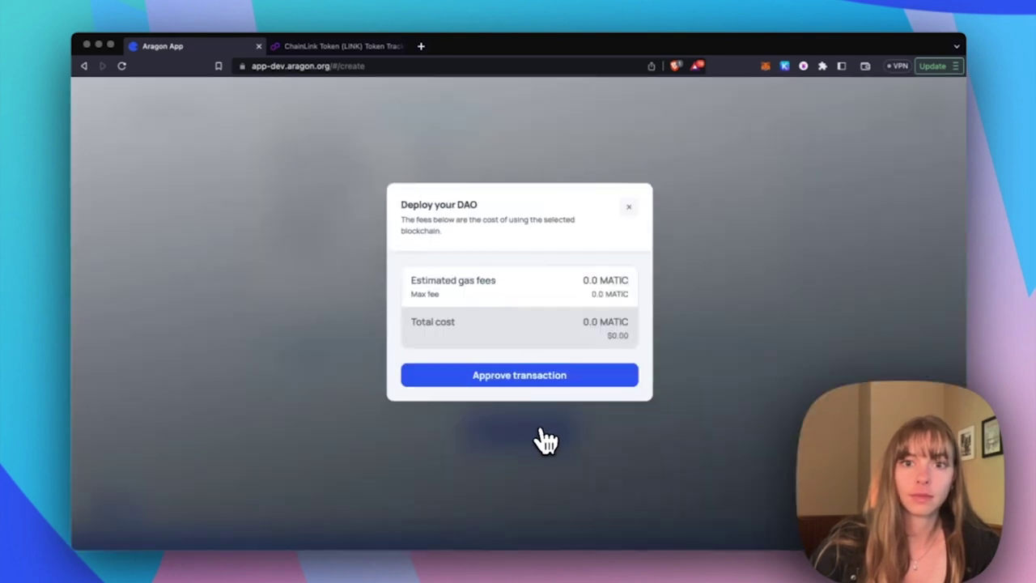
{"action": "left_click", "coordinate": [607, 382]}
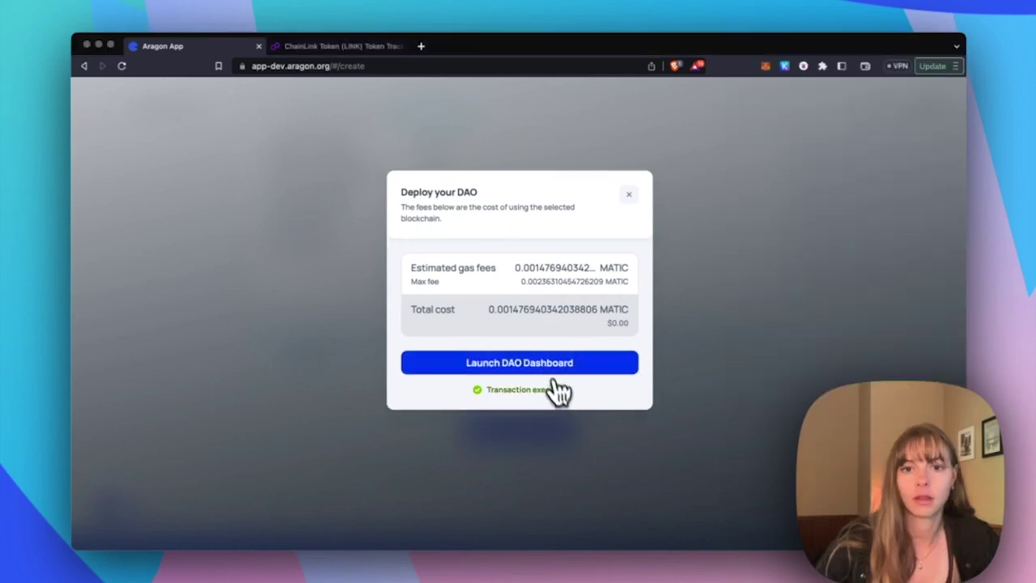
{"action": "left_click", "coordinate": [551, 372]}
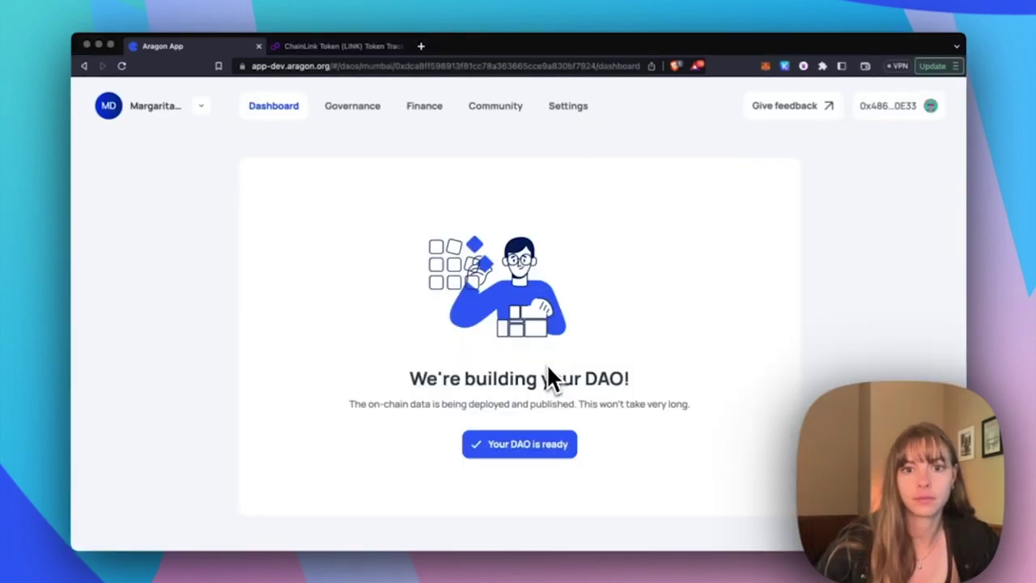
{"action": "scroll", "coordinate": [617, 453], "scroll_direction": "down", "scroll_amount": 2}
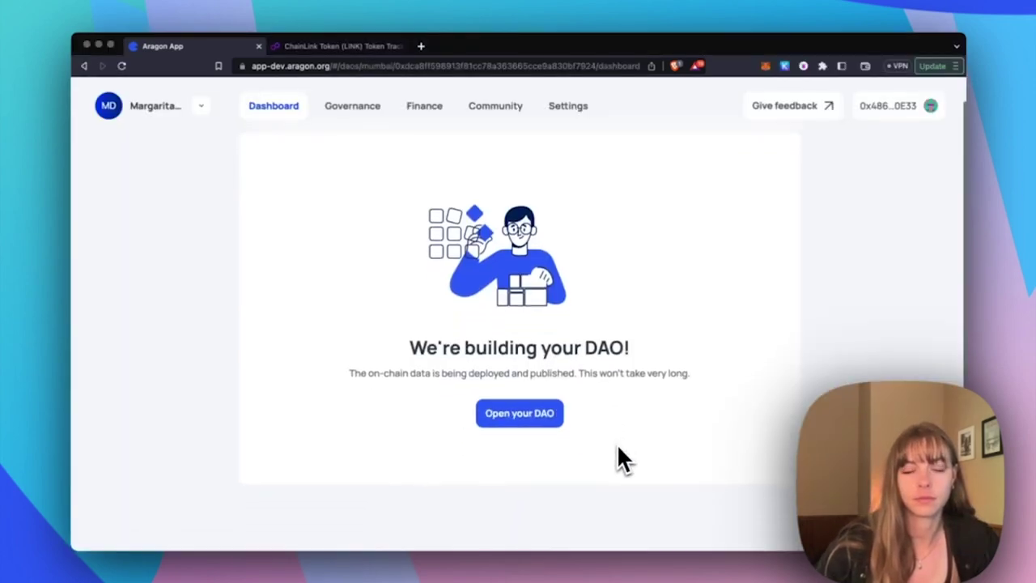
{"action": "left_click", "coordinate": [547, 423]}
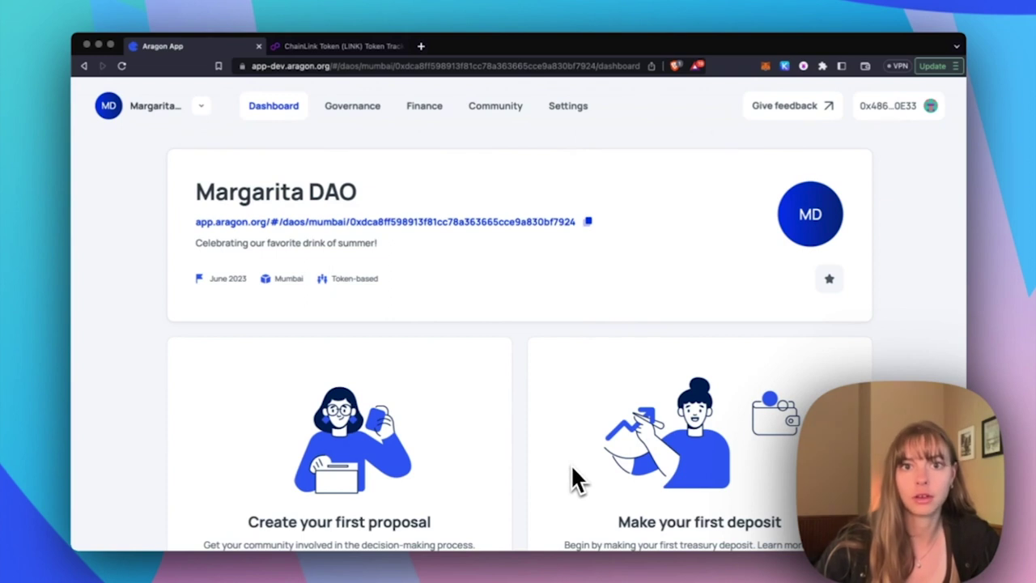
{"action": "scroll", "coordinate": [407, 428], "scroll_direction": "down", "scroll_amount": 7}
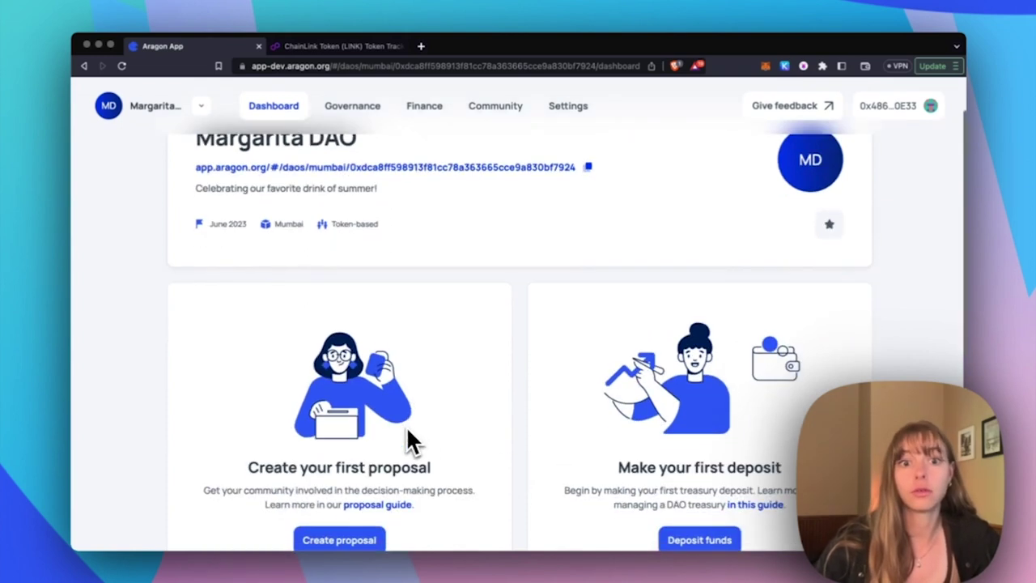
{"action": "scroll", "coordinate": [407, 440], "scroll_direction": "down", "scroll_amount": 2}
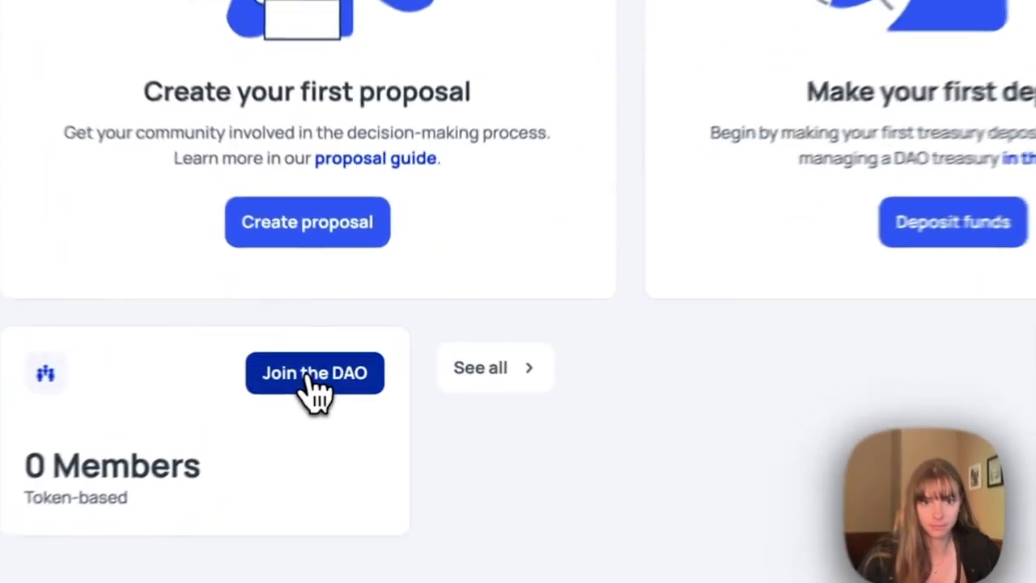
Step: Join the DAO by approving a Max spending cap of 20 LINK in MetaMask
{"action": "left_click", "coordinate": [344, 356]}
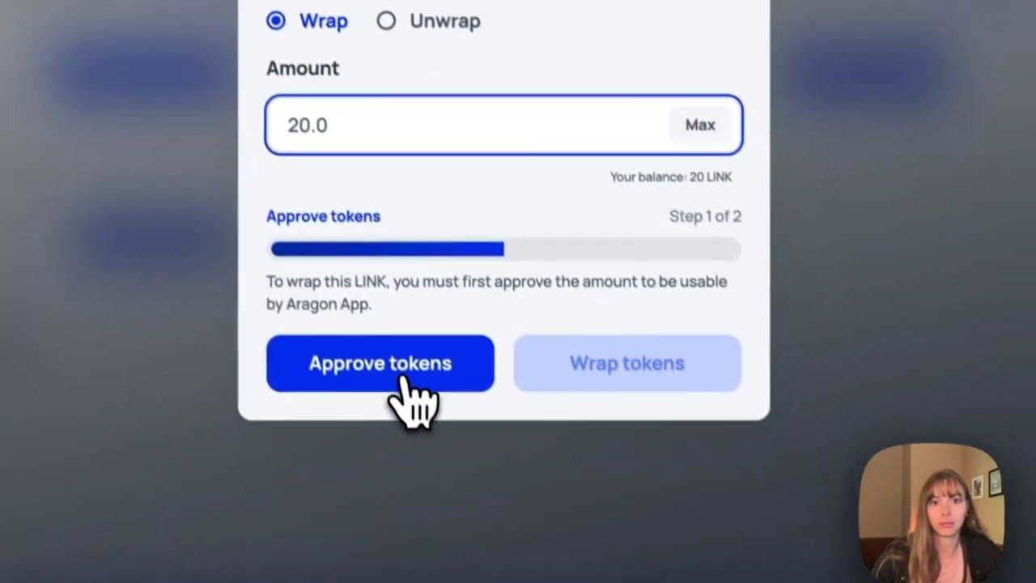
{"action": "left_click", "coordinate": [392, 356]}
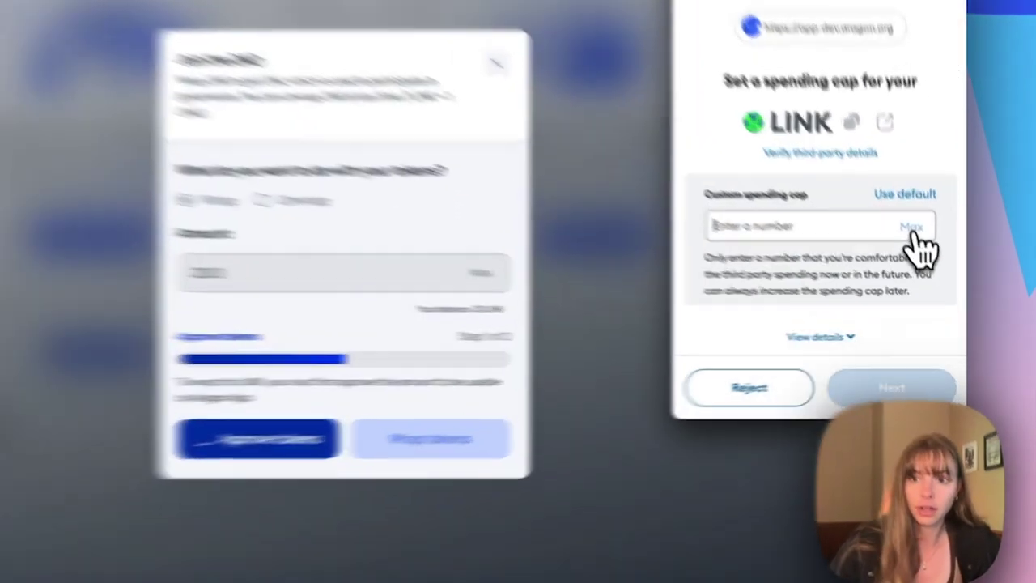
{"action": "left_click", "coordinate": [927, 265]}
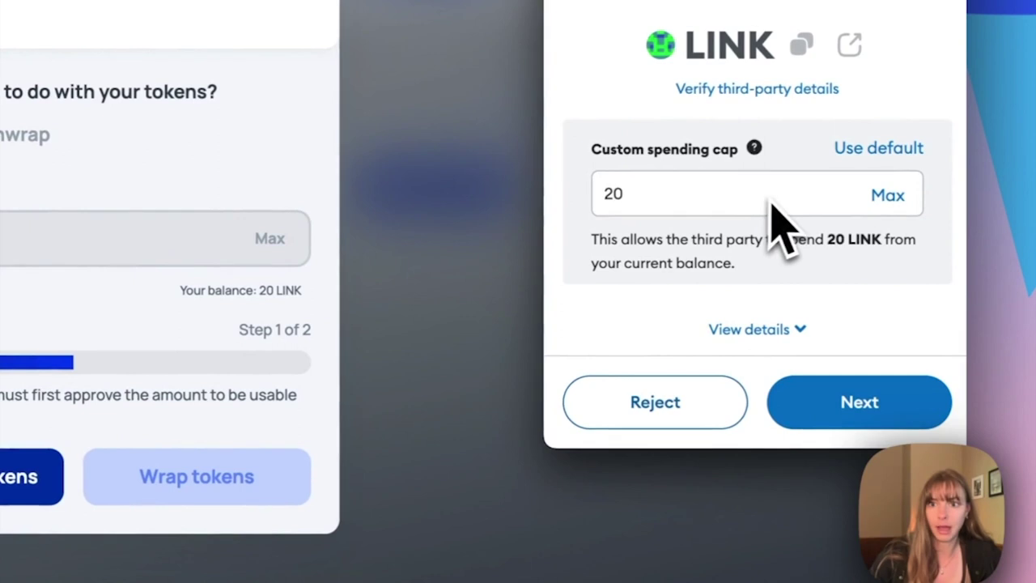
{"action": "left_click", "coordinate": [869, 412]}
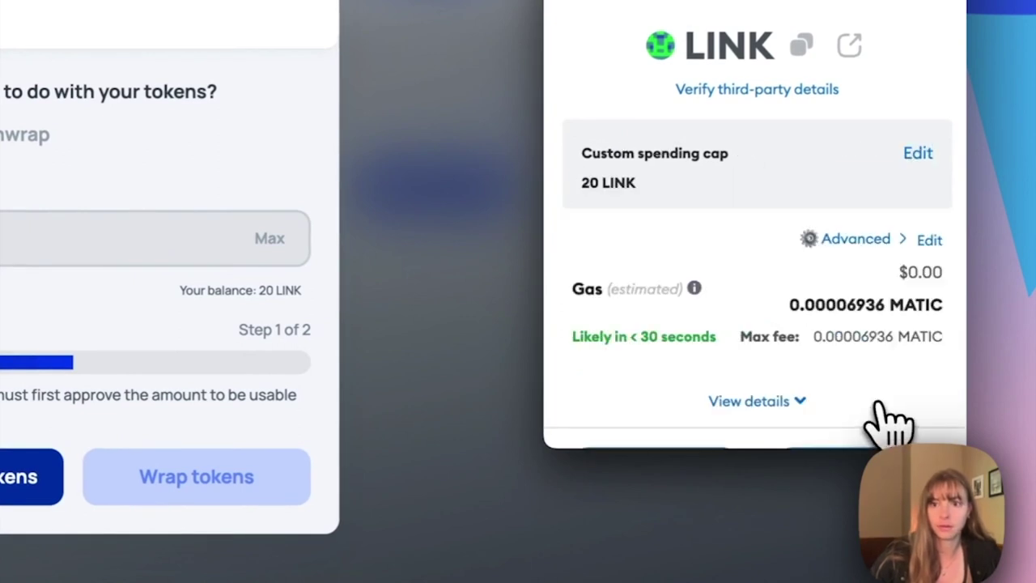
{"action": "scroll", "coordinate": [857, 368], "scroll_direction": "down", "scroll_amount": 2}
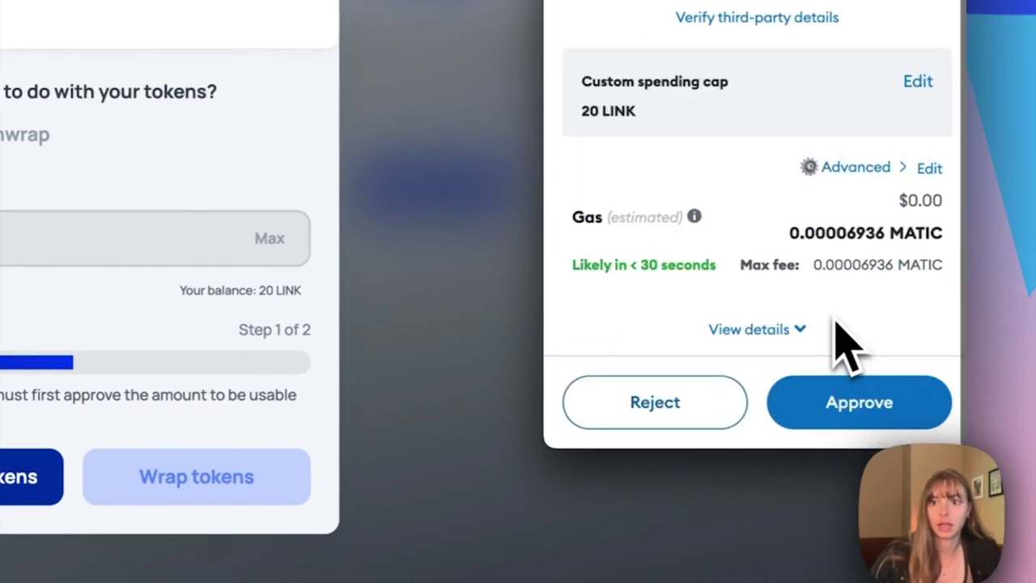
{"action": "left_click", "coordinate": [888, 402]}
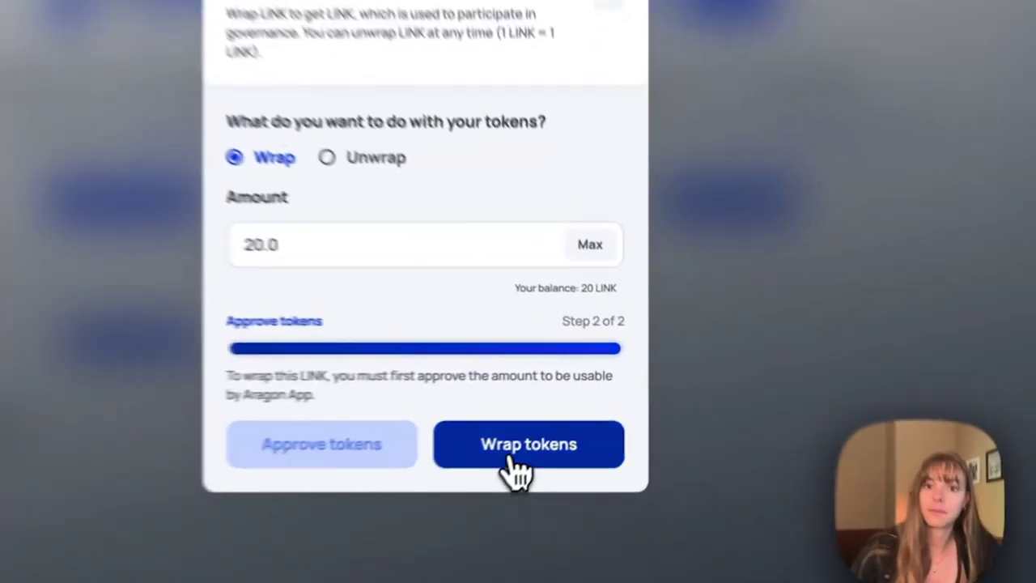
Step: Wrap the approved LINK into 20.0 gLINK, confirm in MetaMask, and add gLINK to the wallet
{"action": "left_click", "coordinate": [571, 433]}
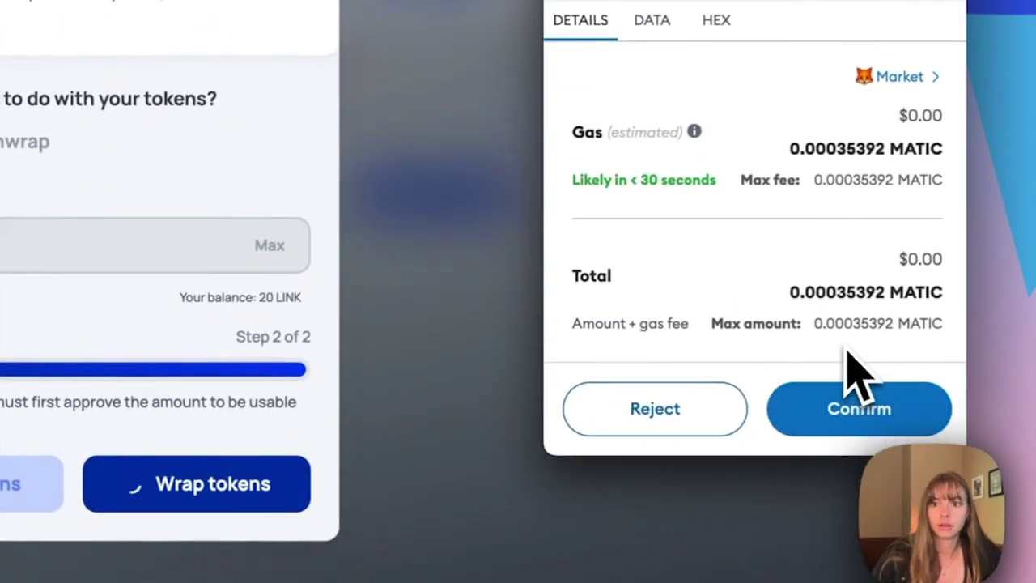
{"action": "left_click", "coordinate": [865, 387]}
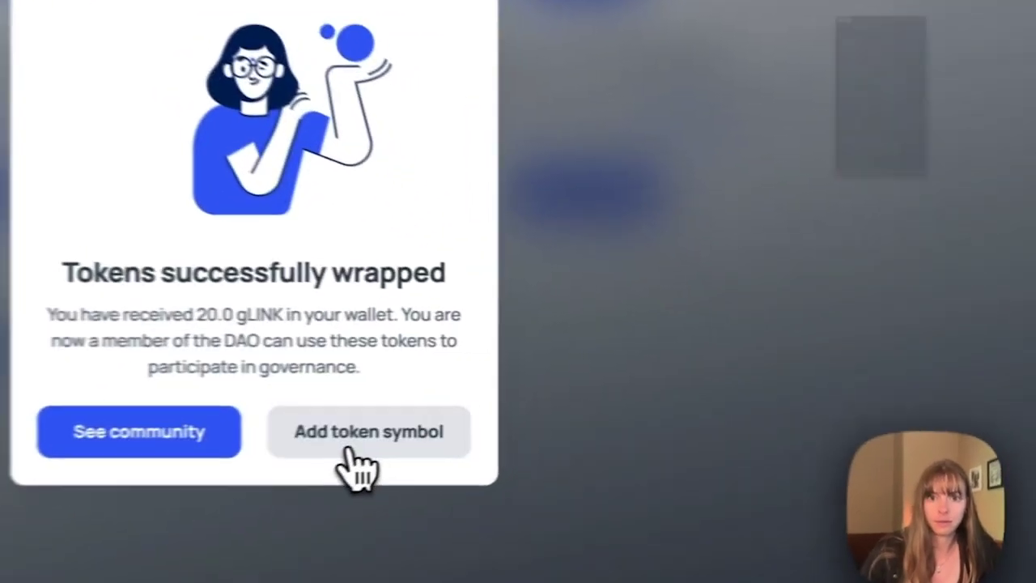
{"action": "left_click", "coordinate": [349, 450]}
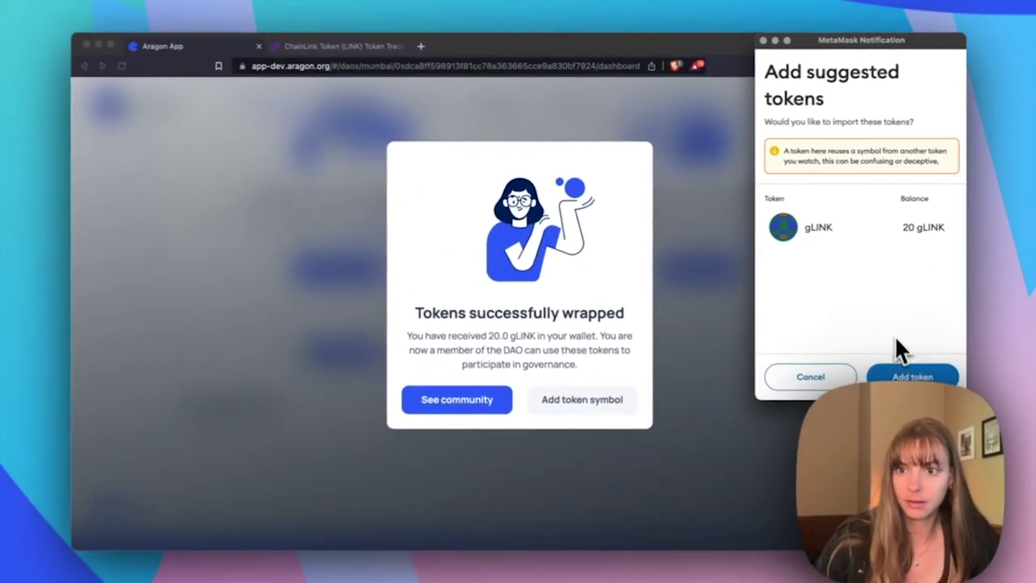
Step: Import gLINK into MetaMask and view Margarita DAO's community page
{"action": "left_click", "coordinate": [910, 377]}
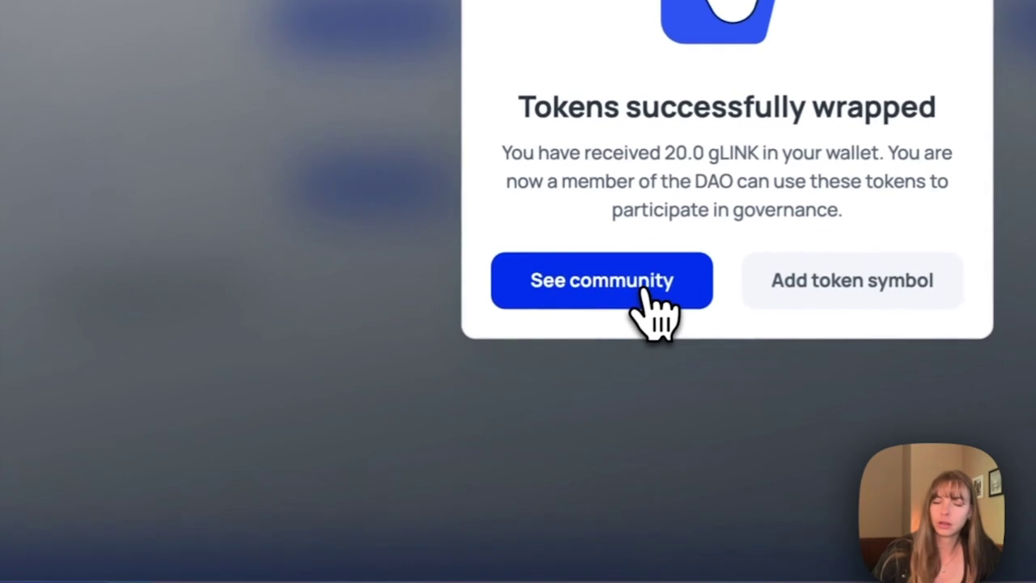
{"action": "left_click", "coordinate": [647, 290]}
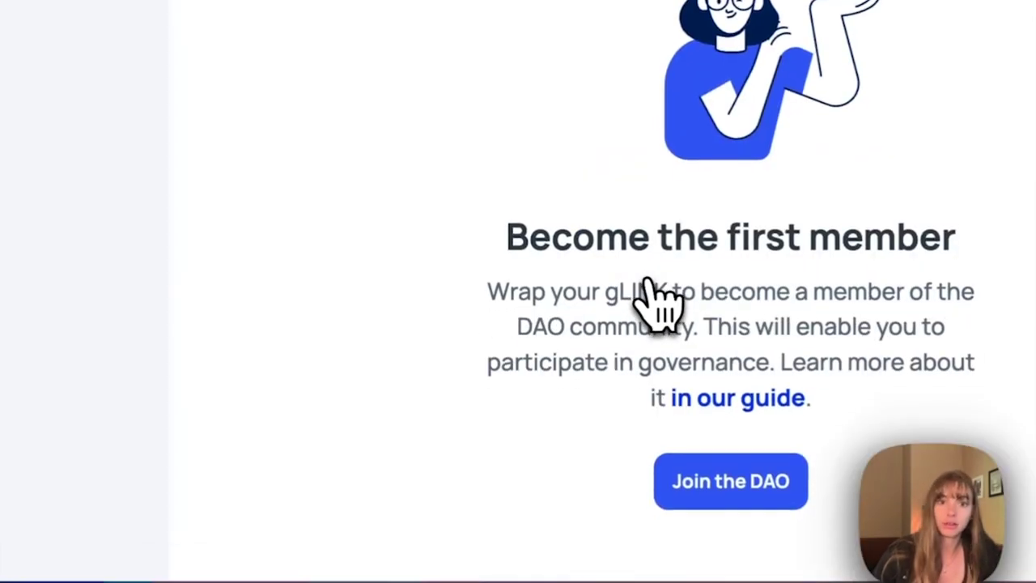